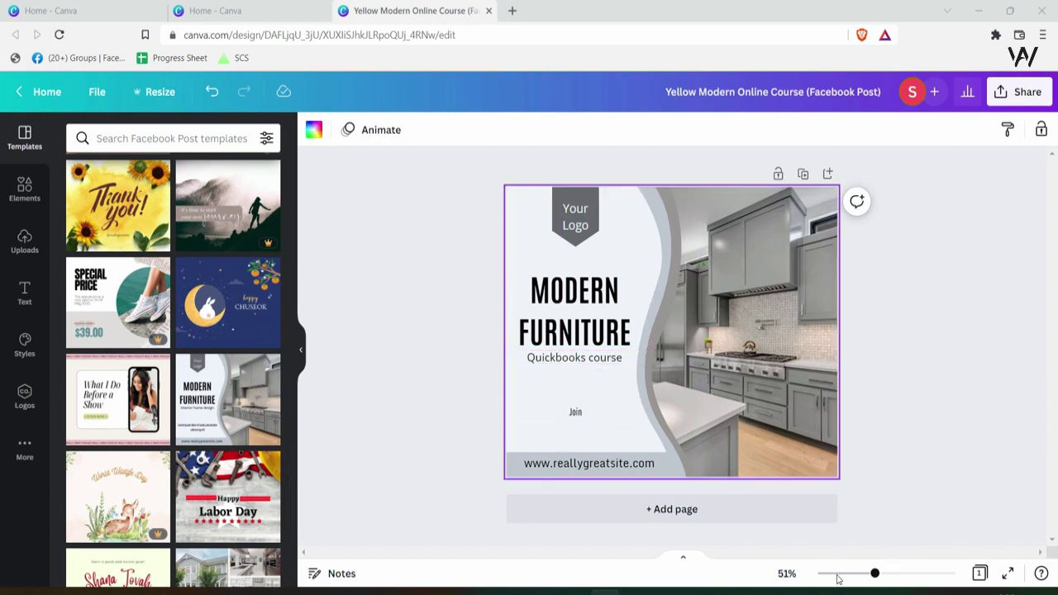
Select Poster (Portrait), Facebook Cover, Logo, Instagram Post (Square) and Instagram Story as resize formats for the Facebook post design.
{"action": "left_click_drag", "start_coordinate": [874, 572], "coordinate": [878, 573]}
{"action": "left_click", "coordinate": [300, 329]}
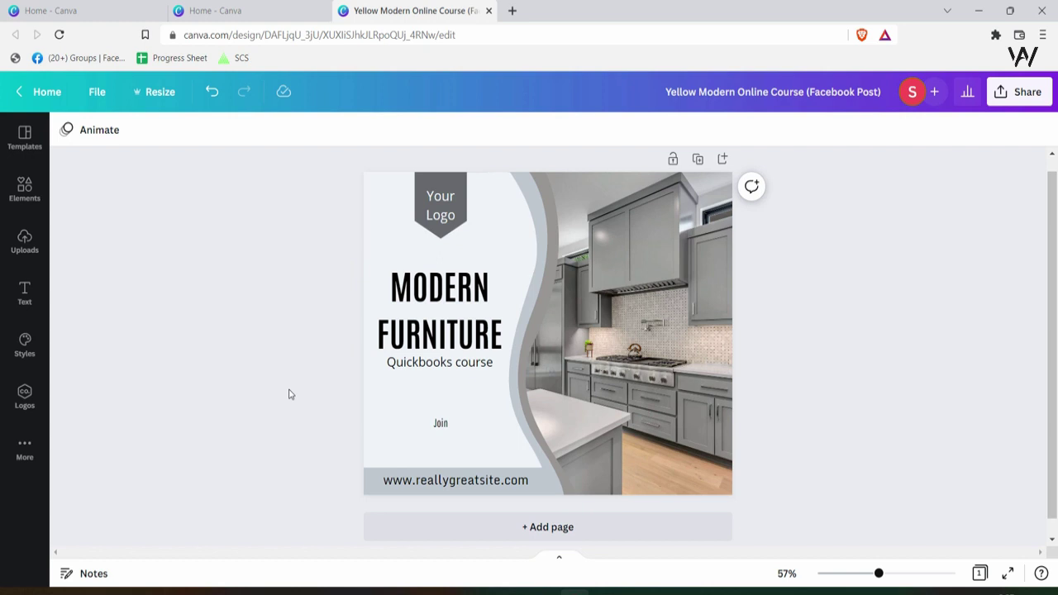
{"action": "scroll", "coordinate": [289, 395], "scroll_direction": "up", "scroll_amount": 1}
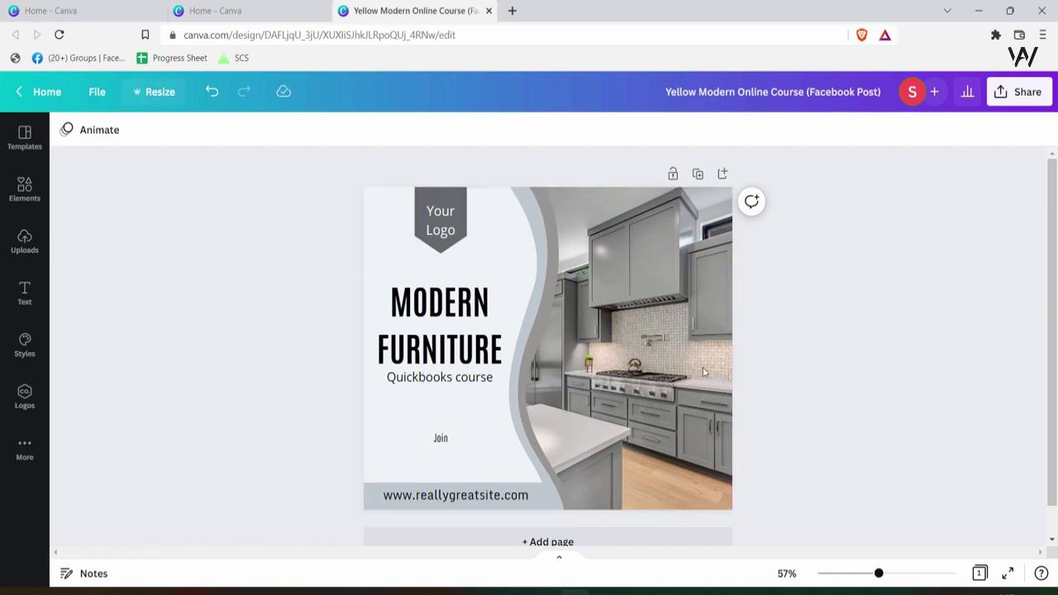
{"action": "left_click", "coordinate": [164, 99]}
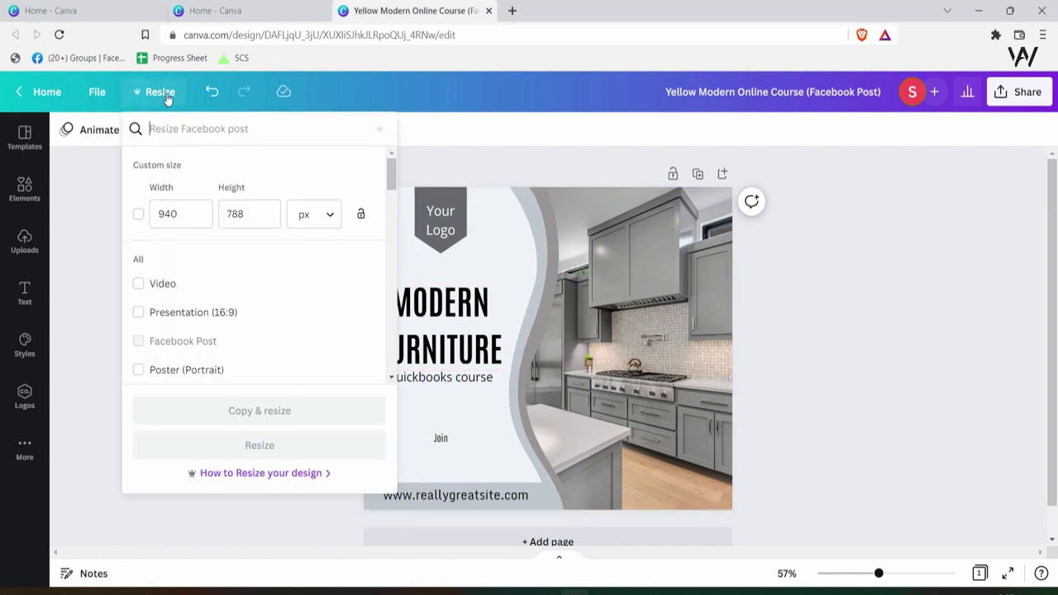
{"action": "scroll", "coordinate": [388, 290], "scroll_direction": "down", "scroll_amount": 1}
{"action": "scroll", "coordinate": [276, 322], "scroll_direction": "down", "scroll_amount": 2}
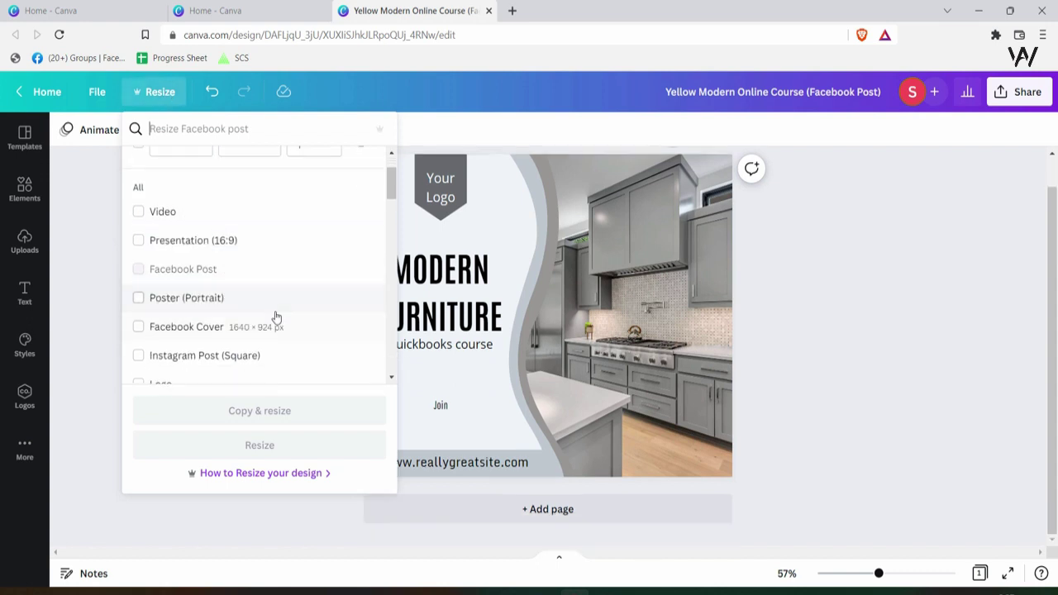
{"action": "scroll", "coordinate": [281, 285], "scroll_direction": "down", "scroll_amount": 2}
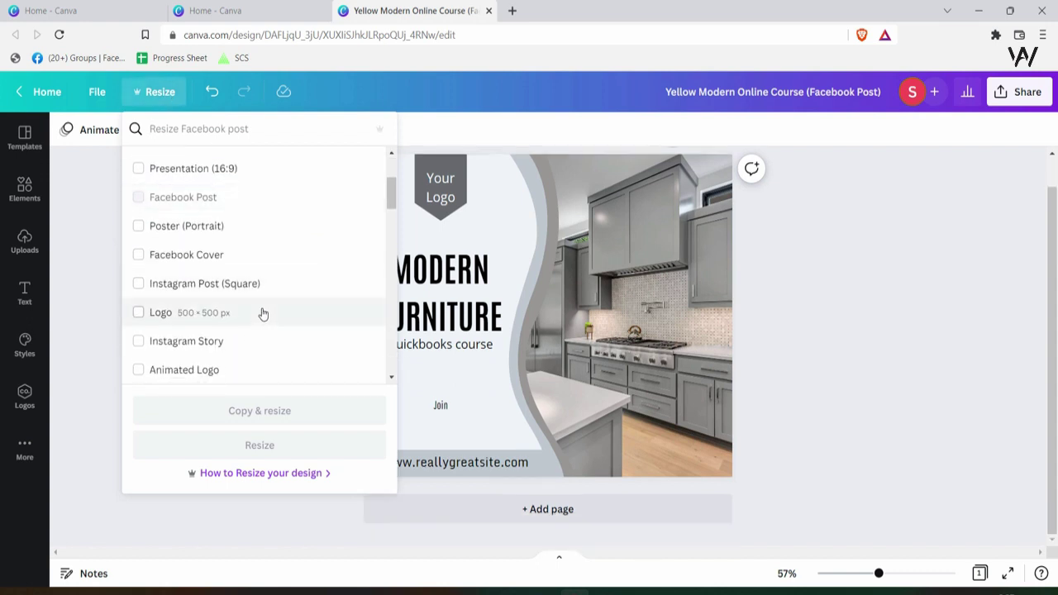
{"action": "left_click", "coordinate": [137, 232]}
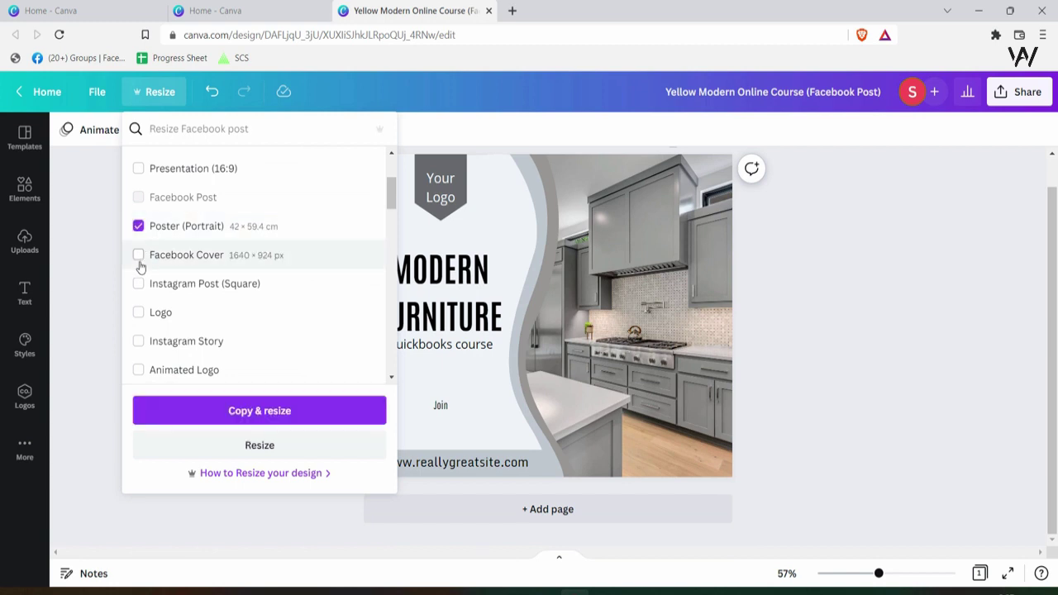
{"action": "left_click", "coordinate": [138, 256]}
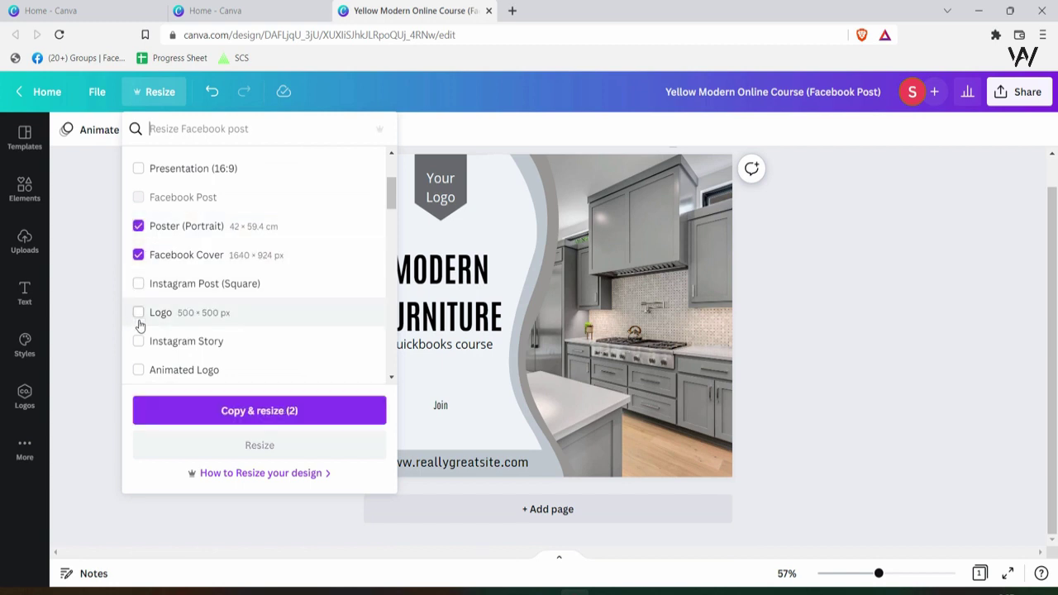
{"action": "left_click", "coordinate": [138, 313]}
{"action": "left_click", "coordinate": [138, 284]}
{"action": "scroll", "coordinate": [137, 248], "scroll_direction": "down", "scroll_amount": 2}
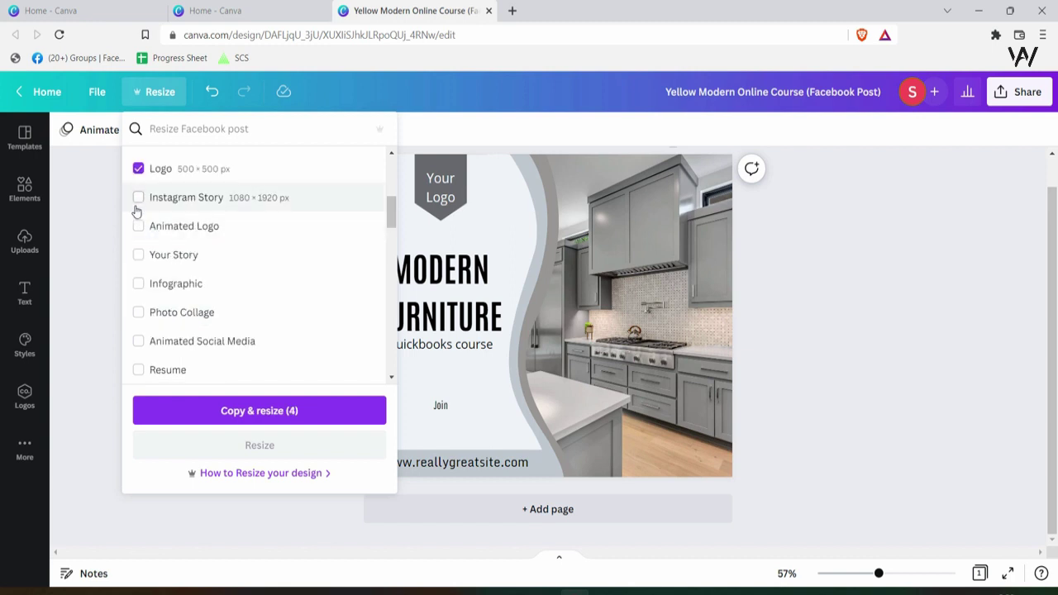
{"action": "left_click", "coordinate": [138, 201]}
Add Brochure and Postcard to the selected resize formats and browse the rest of the format list.
{"action": "scroll", "coordinate": [144, 335], "scroll_direction": "down", "scroll_amount": 2}
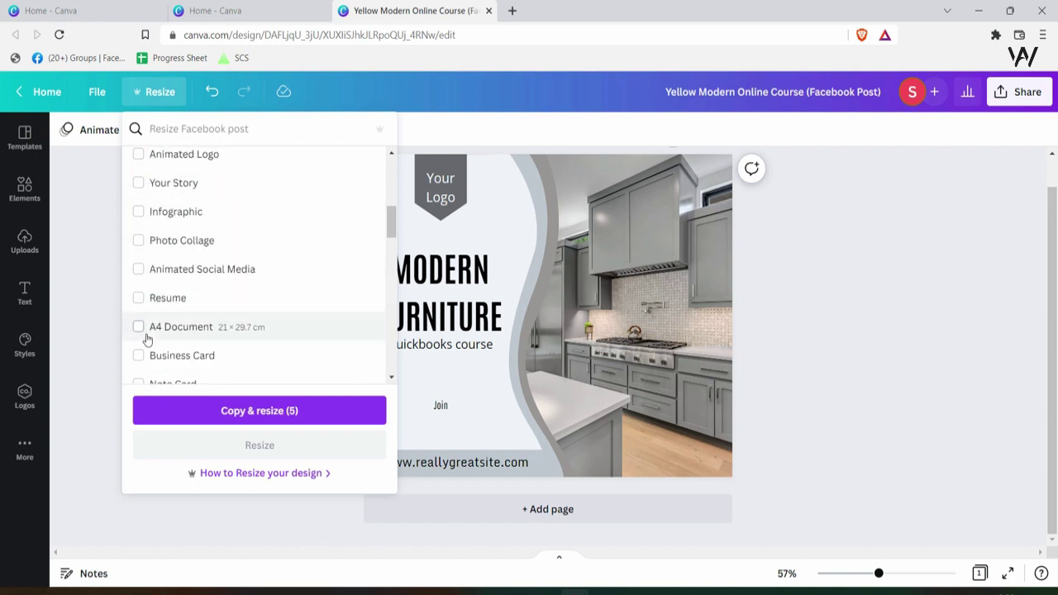
{"action": "scroll", "coordinate": [274, 343], "scroll_direction": "down", "scroll_amount": 3}
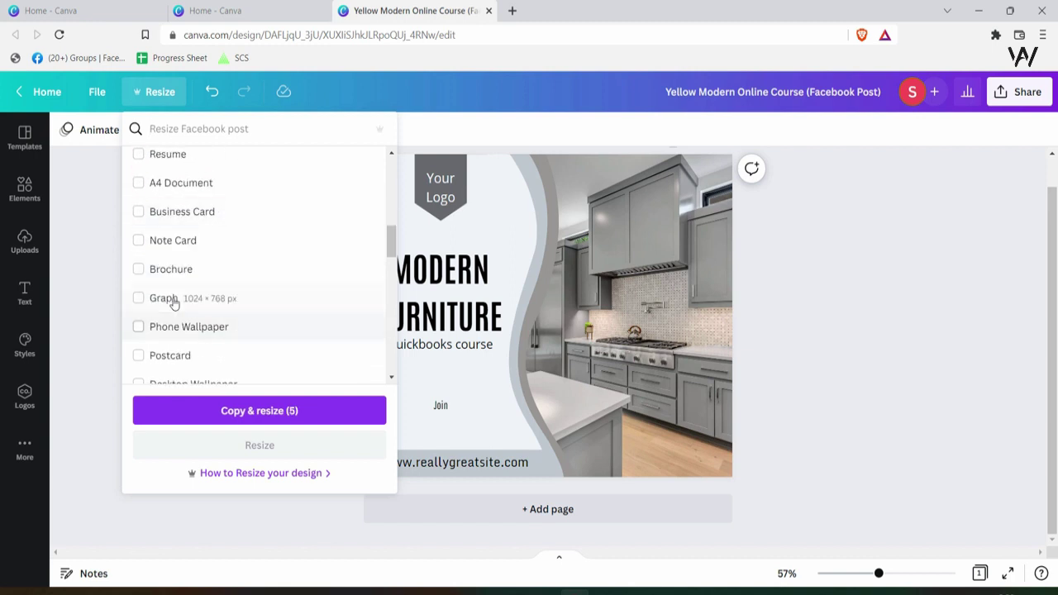
{"action": "left_click", "coordinate": [138, 269]}
{"action": "scroll", "coordinate": [138, 286], "scroll_direction": "down", "scroll_amount": 1}
{"action": "left_click", "coordinate": [138, 280]}
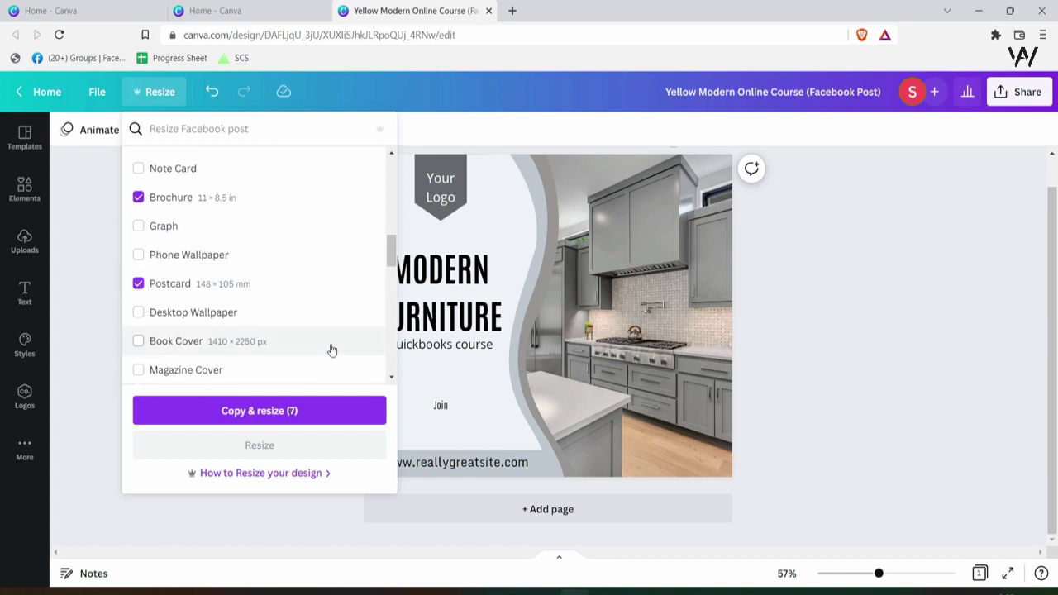
{"action": "scroll", "coordinate": [331, 348], "scroll_direction": "down", "scroll_amount": 2}
{"action": "left_click", "coordinate": [331, 352]}
{"action": "scroll", "coordinate": [262, 314], "scroll_direction": "down", "scroll_amount": 5}
{"action": "scroll", "coordinate": [265, 321], "scroll_direction": "up", "scroll_amount": 1}
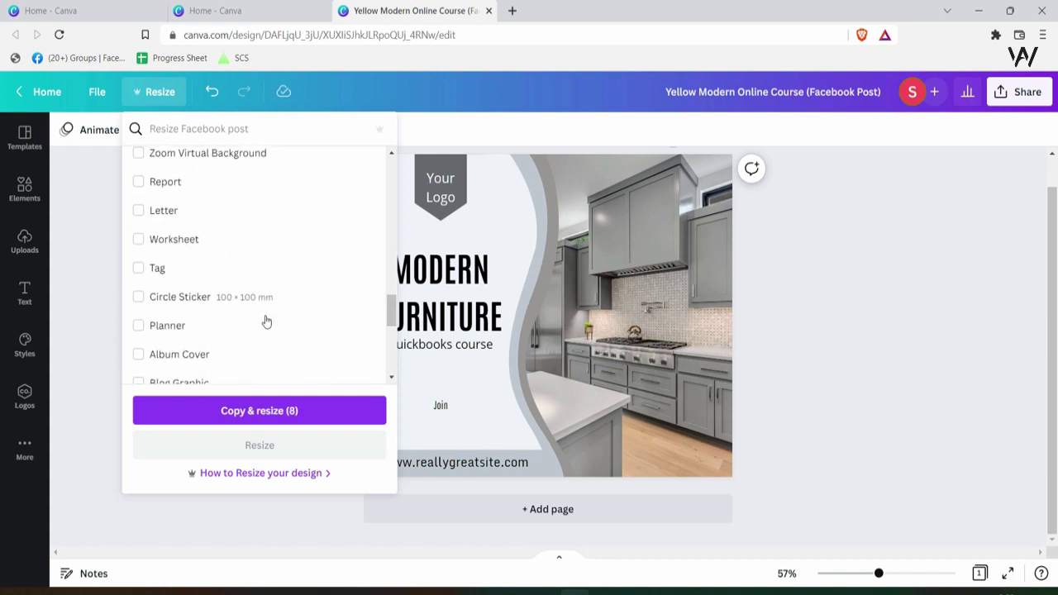
{"action": "scroll", "coordinate": [266, 324], "scroll_direction": "down", "scroll_amount": 6}
{"action": "scroll", "coordinate": [326, 329], "scroll_direction": "up", "scroll_amount": 5}
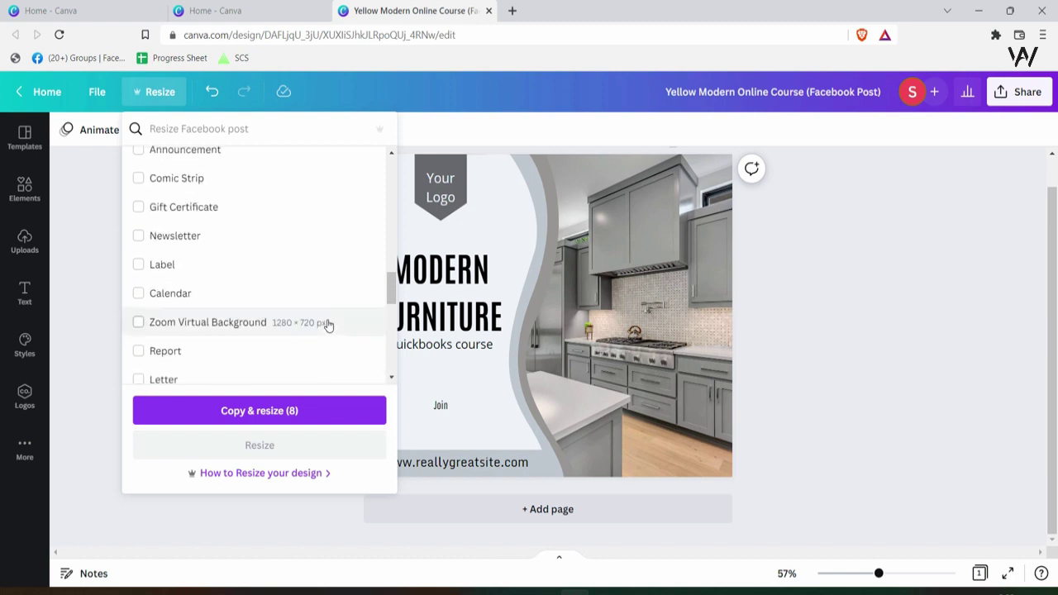
{"action": "scroll", "coordinate": [335, 320], "scroll_direction": "up", "scroll_amount": 4}
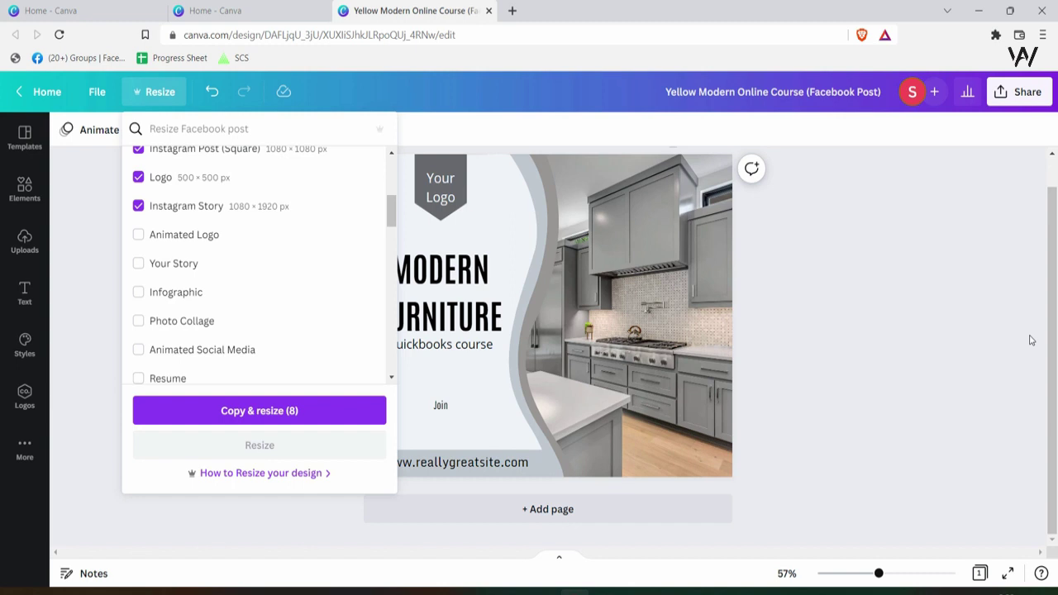
Include Brochure, Book Cover and T-Shirt in the selection and try to copy and resize the design into all chosen formats.
{"action": "scroll", "coordinate": [139, 340], "scroll_direction": "down", "scroll_amount": 3}
{"action": "left_click", "coordinate": [138, 340]}
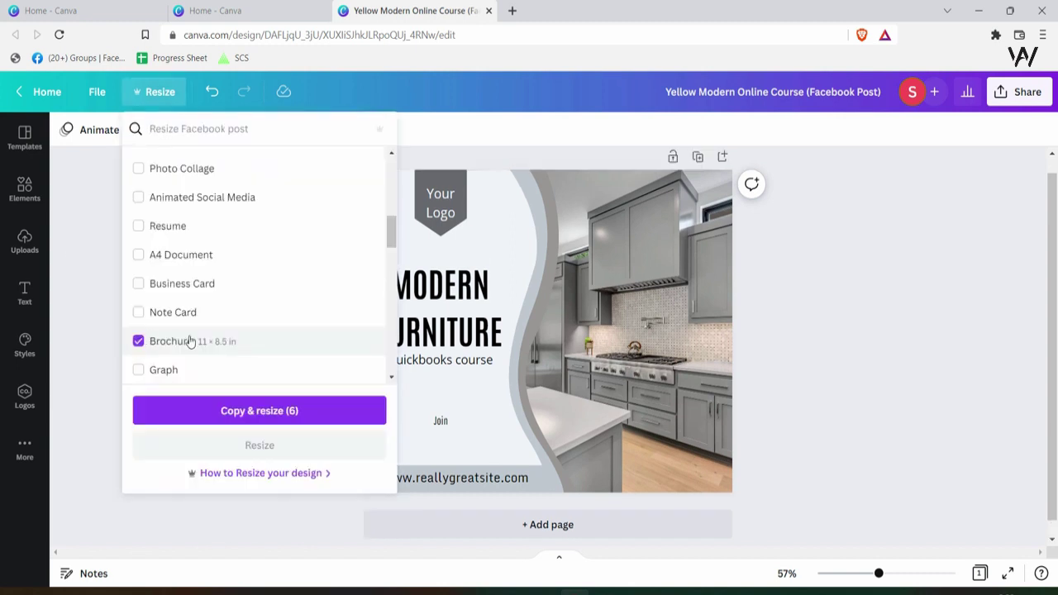
{"action": "scroll", "coordinate": [240, 338], "scroll_direction": "down", "scroll_amount": 2}
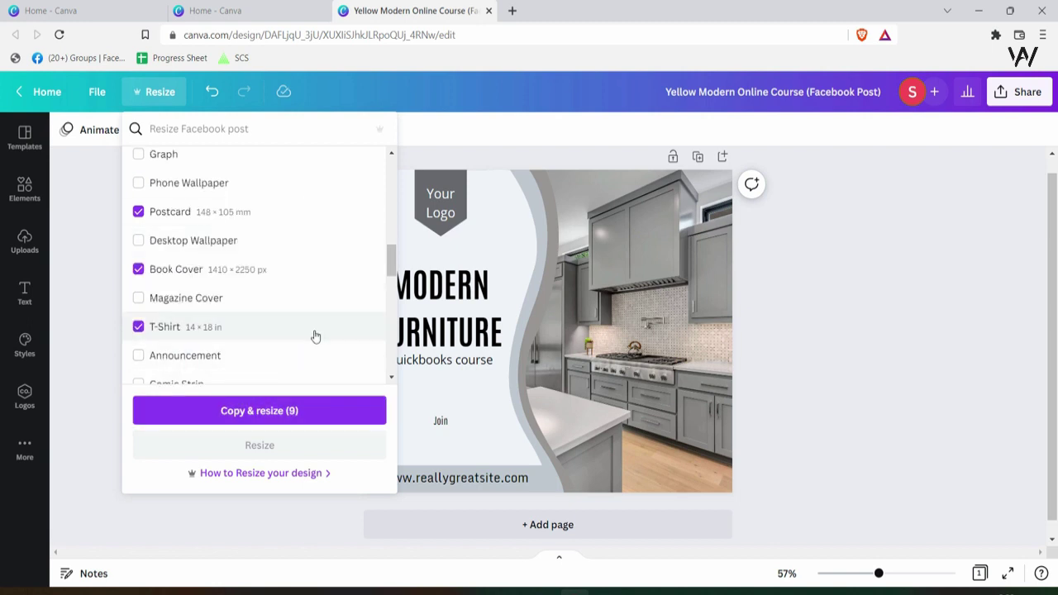
{"action": "left_click", "coordinate": [215, 417]}
{"action": "left_click", "coordinate": [288, 424]}
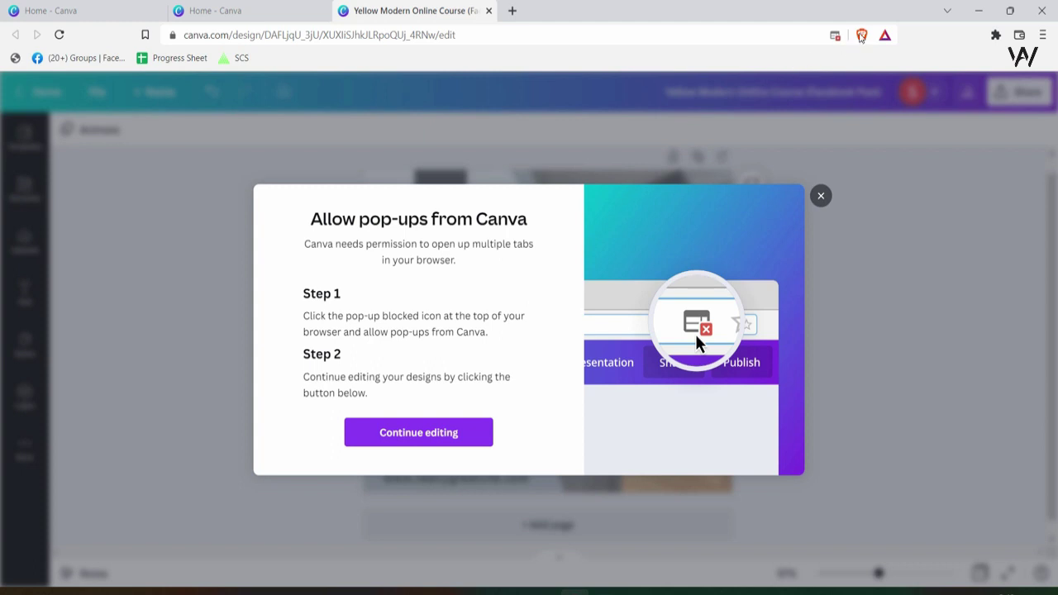
{"action": "left_click", "coordinate": [861, 35]}
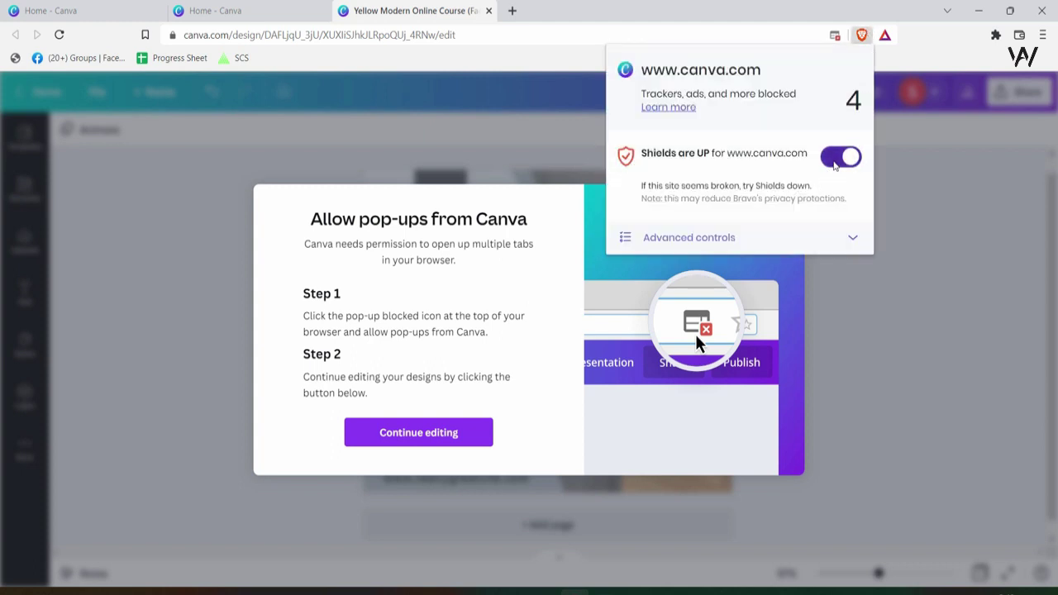
{"action": "left_click", "coordinate": [836, 160]}
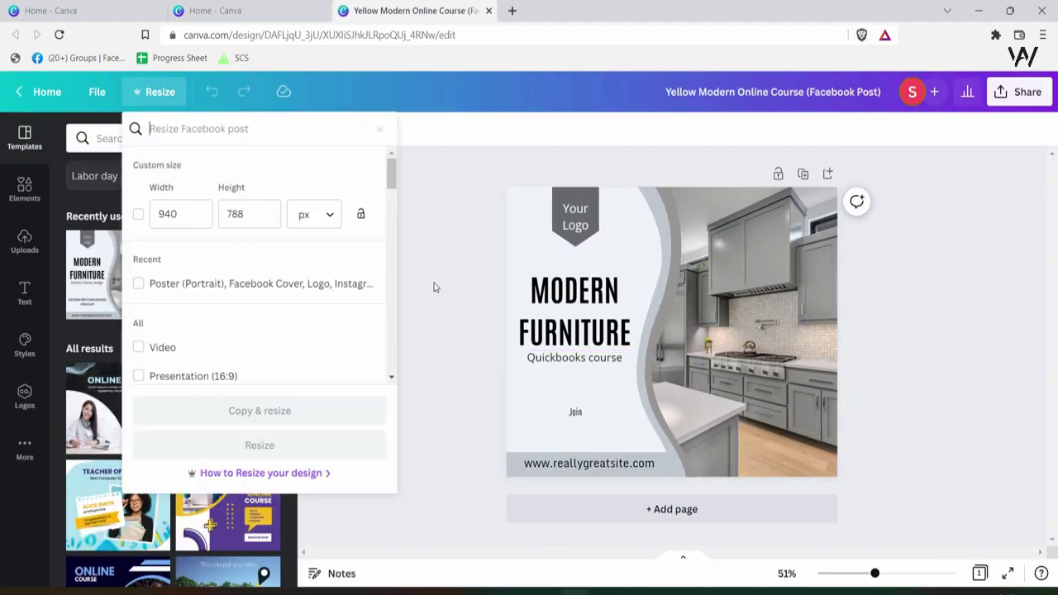
Select Poster (Portrait), Facebook Cover, Instagram Post (Square) and Instagram Story as the formats to resize to.
{"action": "scroll", "coordinate": [200, 376], "scroll_direction": "down", "scroll_amount": 3}
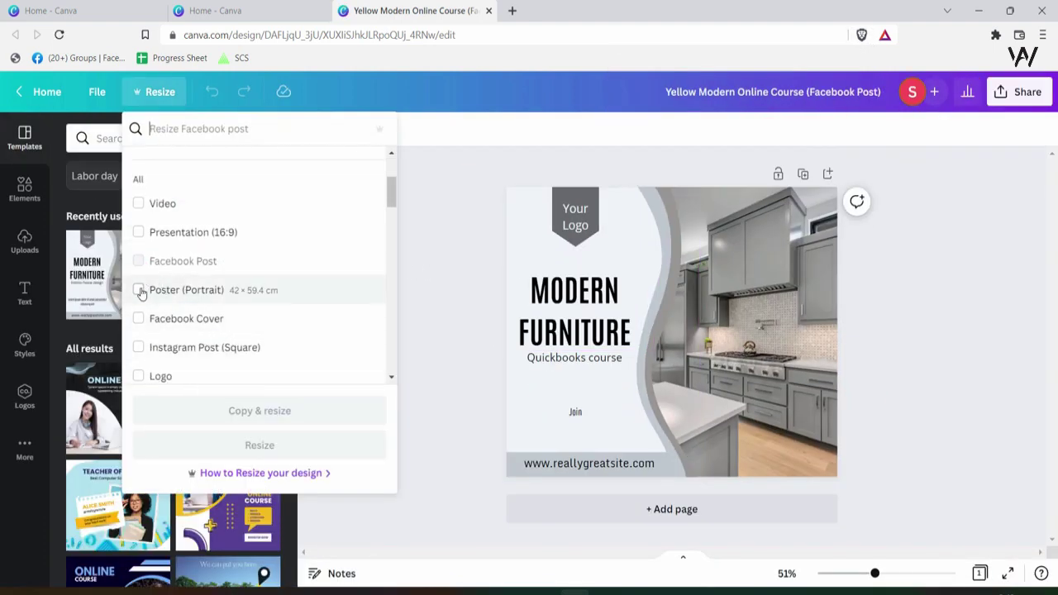
{"action": "left_click", "coordinate": [139, 289]}
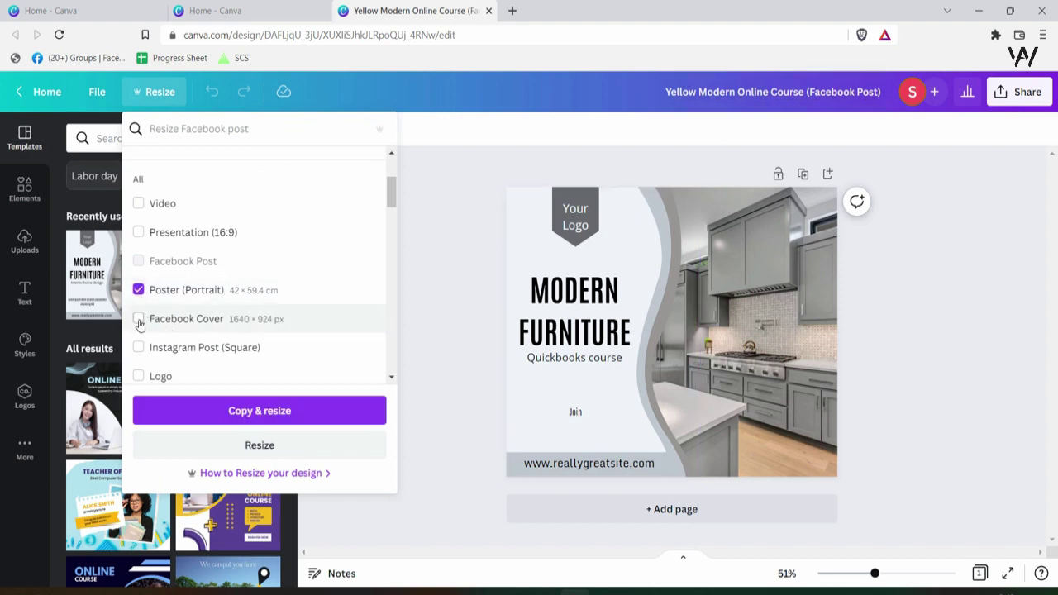
{"action": "left_click", "coordinate": [139, 319]}
{"action": "left_click", "coordinate": [139, 349]}
{"action": "scroll", "coordinate": [156, 314], "scroll_direction": "down", "scroll_amount": 2}
{"action": "left_click", "coordinate": [139, 263]}
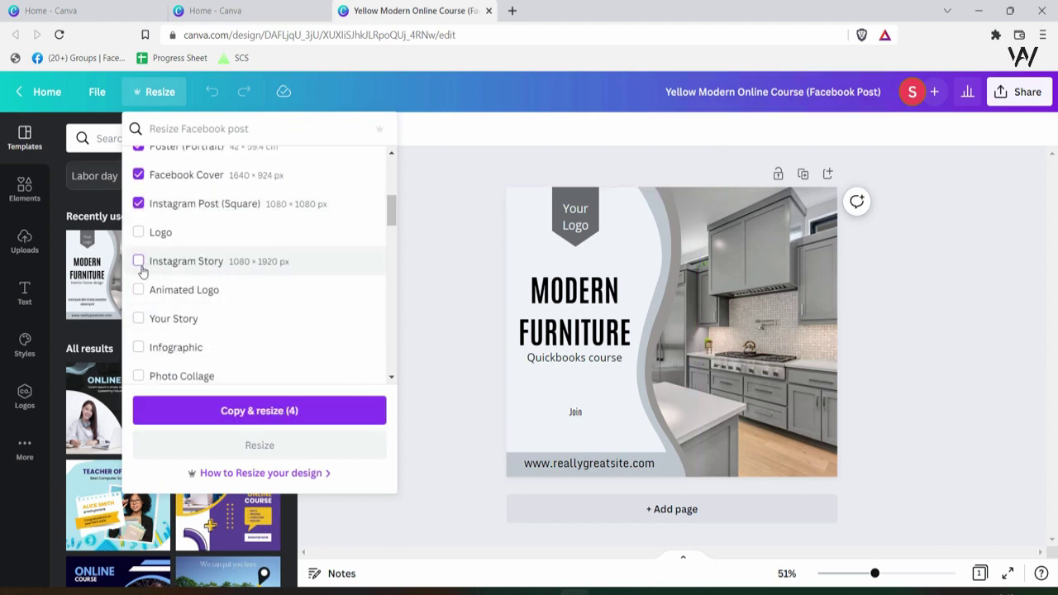
Add Resume and two more formats further down the list, and try again to copy and resize the design.
{"action": "scroll", "coordinate": [139, 364], "scroll_direction": "down", "scroll_amount": 1}
{"action": "scroll", "coordinate": [140, 347], "scroll_direction": "down", "scroll_amount": 2}
{"action": "left_click", "coordinate": [138, 289]}
{"action": "scroll", "coordinate": [146, 298], "scroll_direction": "down", "scroll_amount": 1}
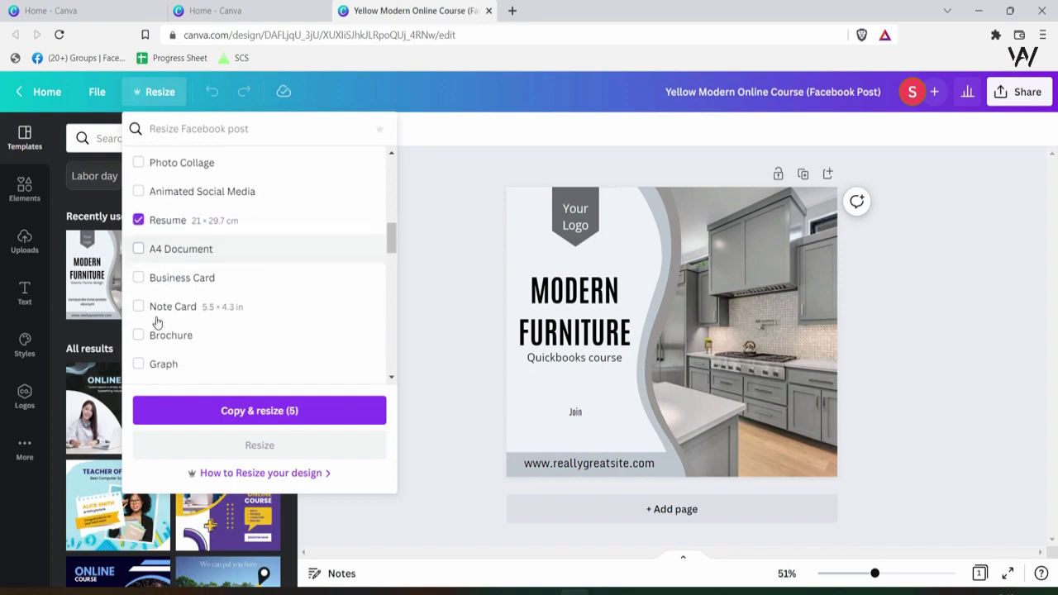
{"action": "scroll", "coordinate": [222, 323], "scroll_direction": "down", "scroll_amount": 3}
{"action": "left_click", "coordinate": [138, 203]}
{"action": "left_click", "coordinate": [138, 319]}
{"action": "left_click", "coordinate": [266, 404]}
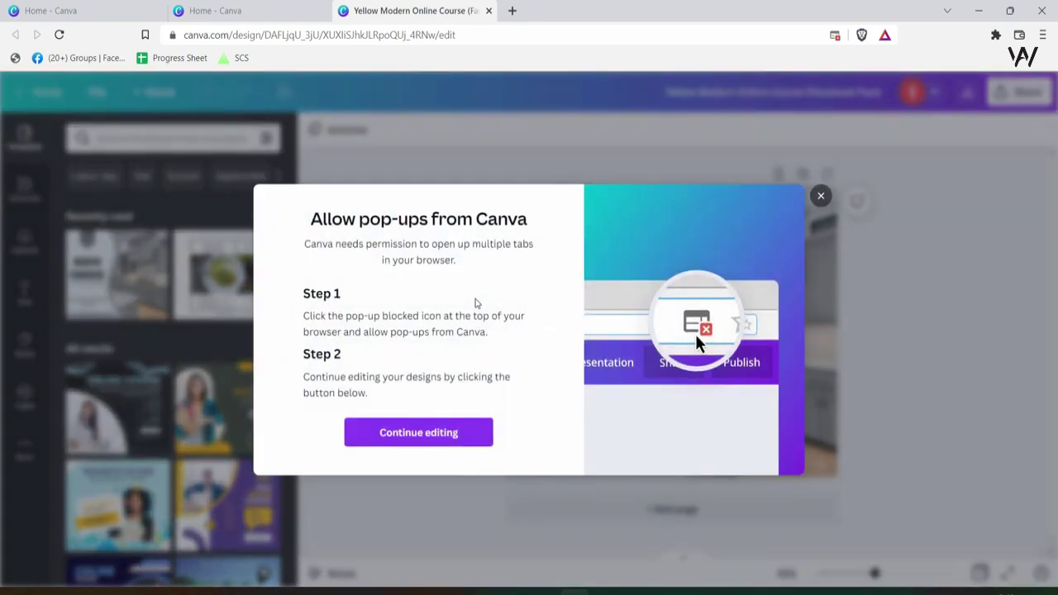
Always allow pop-ups and redirects from canva.com, and create resized copies for the selected formats, including Facebook Cover, Instagram Post (Square), Your Story and Infographic.
{"action": "left_click", "coordinate": [416, 442]}
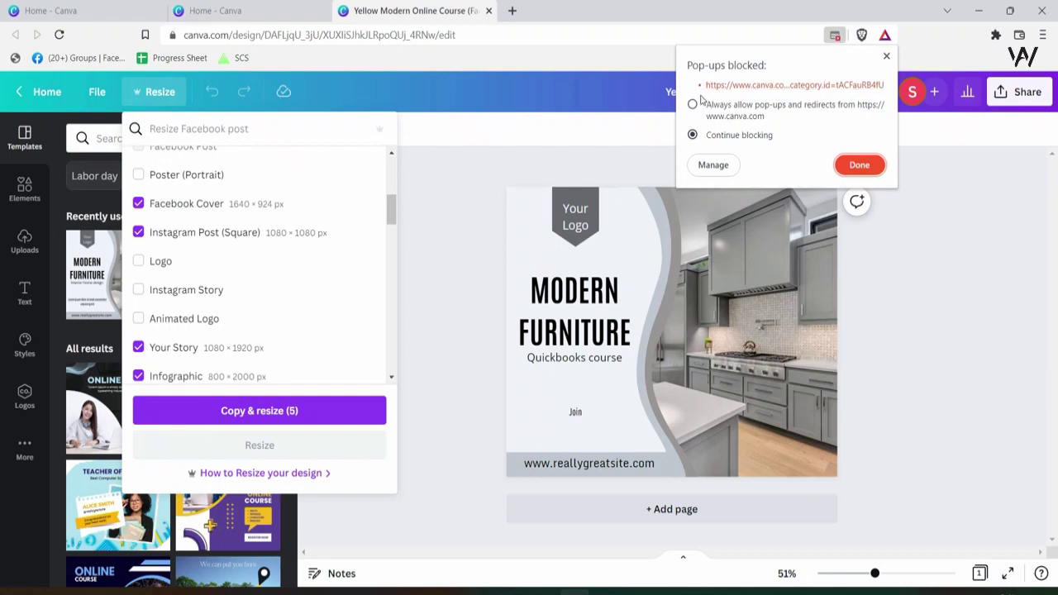
{"action": "left_click", "coordinate": [693, 104]}
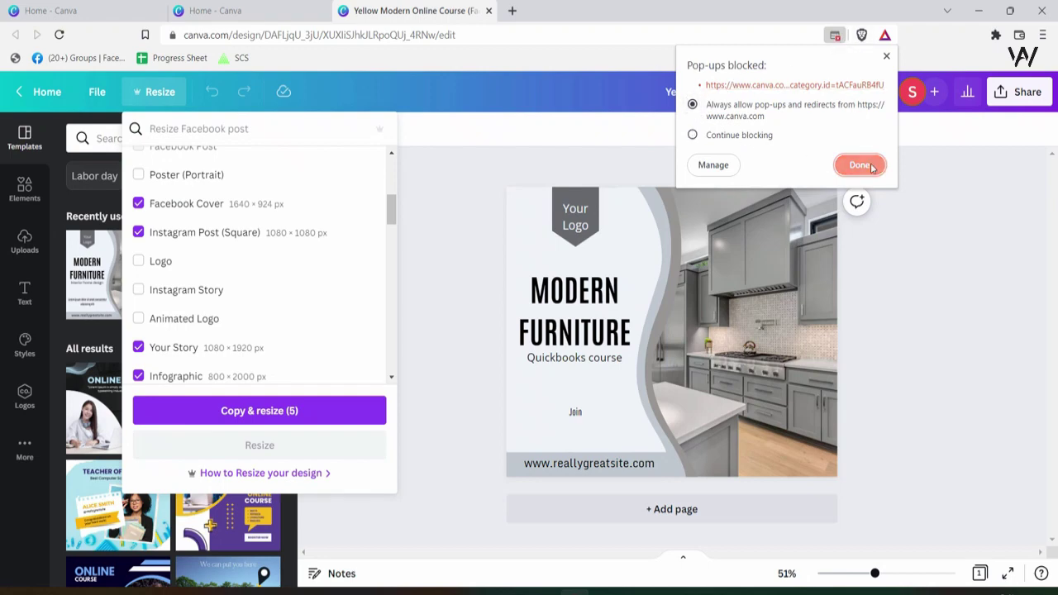
{"action": "left_click", "coordinate": [859, 165]}
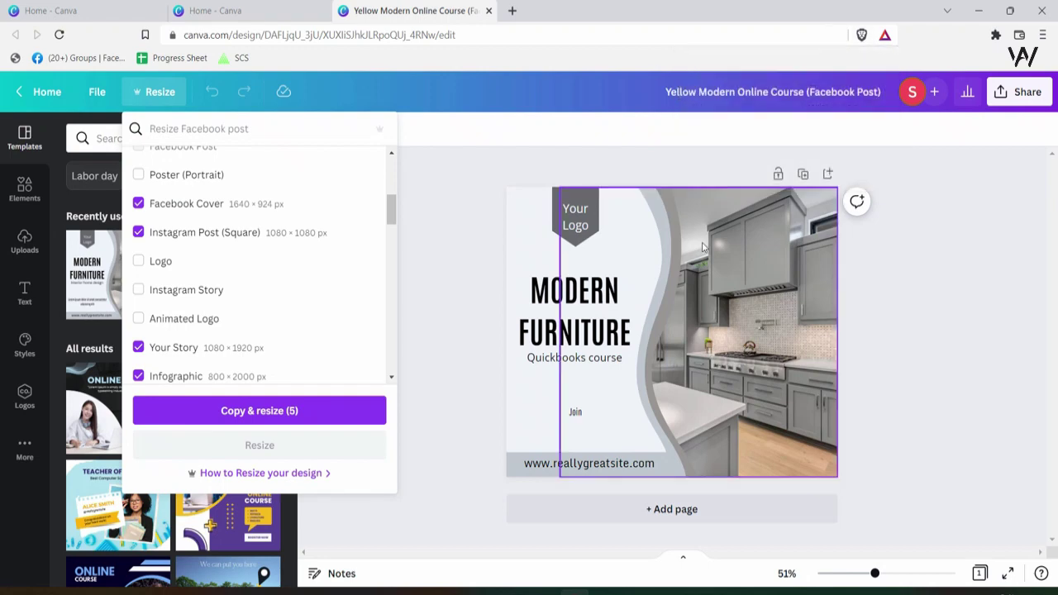
{"action": "left_click", "coordinate": [326, 411]}
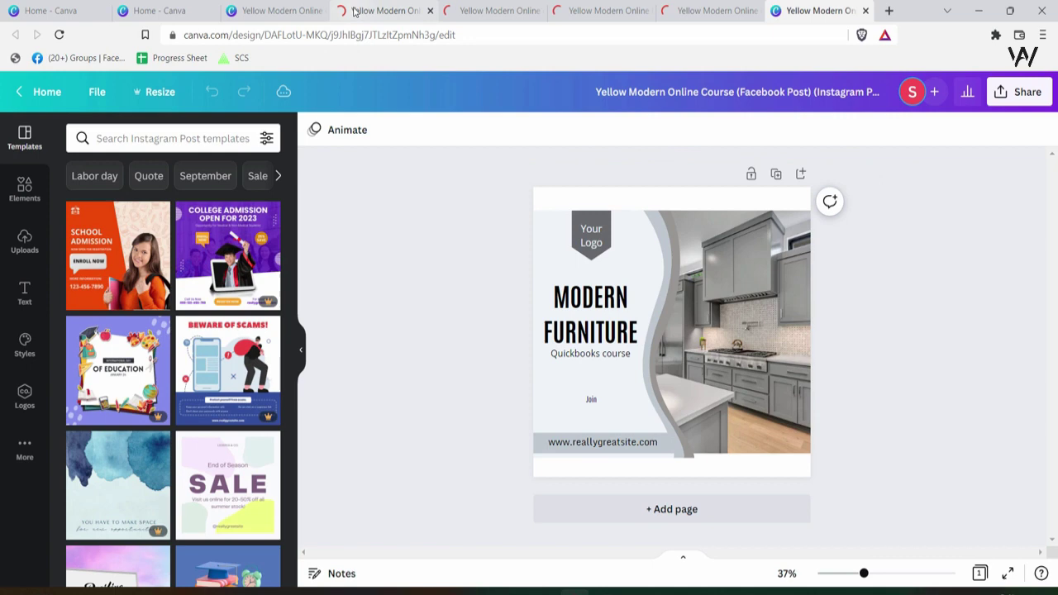
Look through the resized copies of the design, including the Your Story and Instagram Post versions.
{"action": "left_click", "coordinate": [355, 11]}
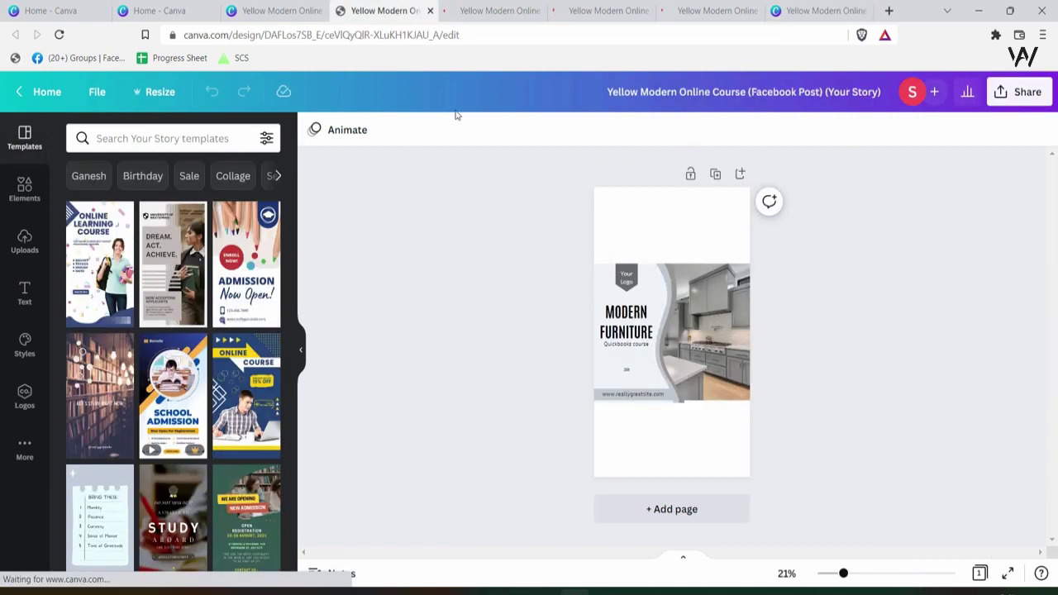
{"action": "left_click", "coordinate": [609, 11]}
{"action": "left_click", "coordinate": [798, 11]}
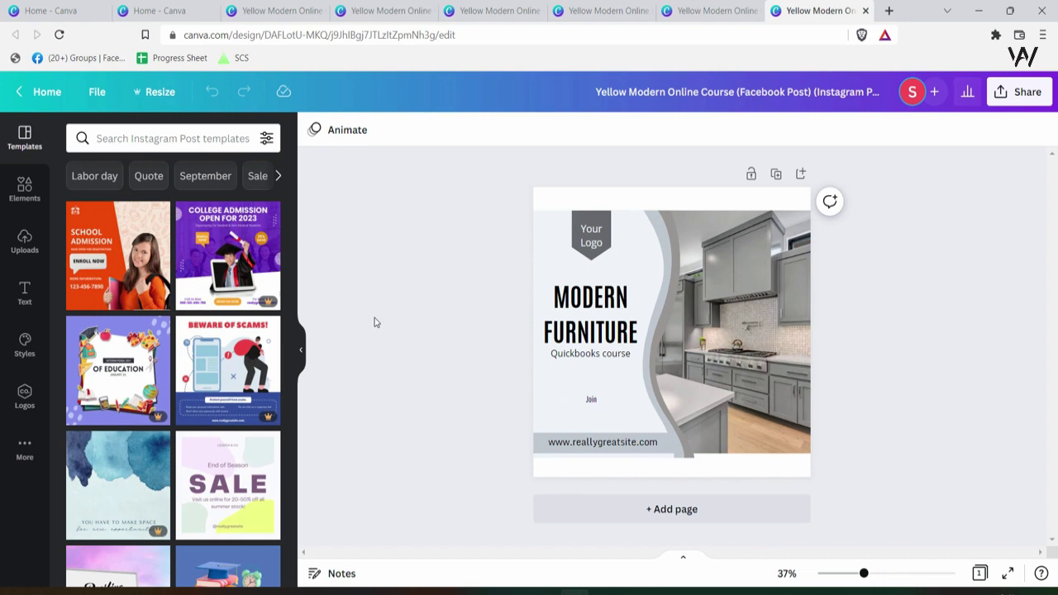
Examine the Infographic copy's layout at 31% zoom and browse its suggested infographic templates.
{"action": "left_click", "coordinate": [494, 10]}
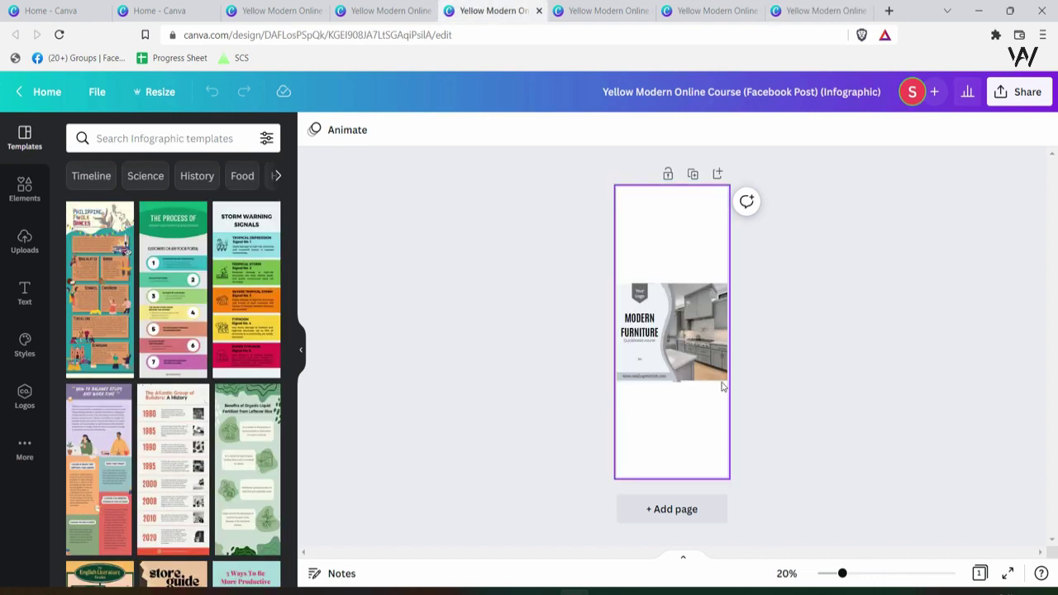
{"action": "left_click_drag", "start_coordinate": [842, 573], "coordinate": [858, 574]}
{"action": "scroll", "coordinate": [826, 392], "scroll_direction": "up", "scroll_amount": 1}
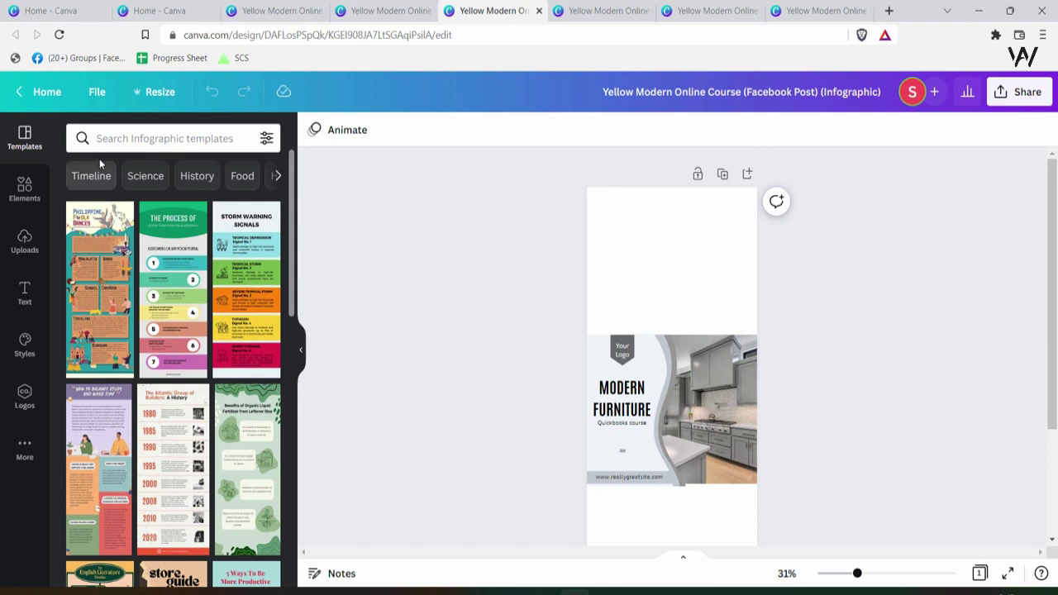
{"action": "scroll", "coordinate": [173, 372], "scroll_direction": "down", "scroll_amount": 1}
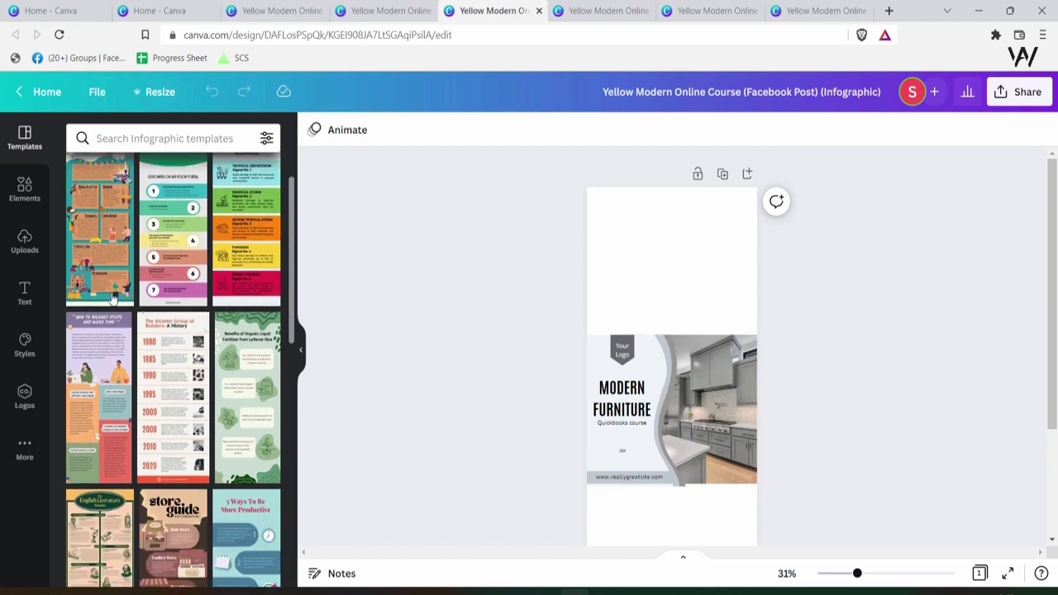
{"action": "scroll", "coordinate": [174, 372], "scroll_direction": "up", "scroll_amount": 1}
{"action": "scroll", "coordinate": [722, 365], "scroll_direction": "down", "scroll_amount": 2}
{"action": "scroll", "coordinate": [721, 364], "scroll_direction": "up", "scroll_amount": 2}
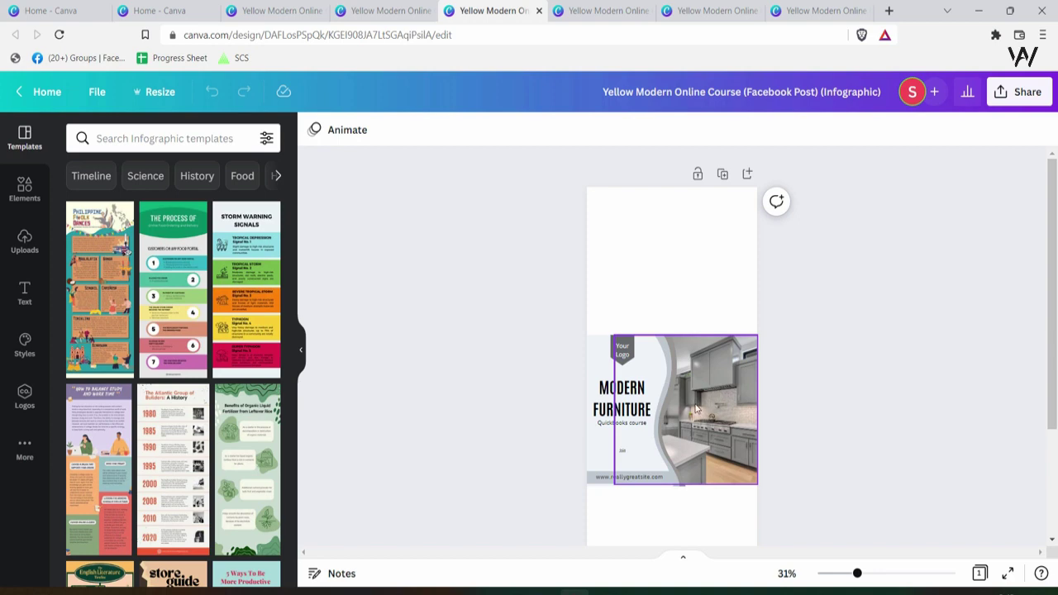
Move the MODERN FURNITURE heading into the blank area above the kitchen image in the Infographic copy.
{"action": "left_click_drag", "start_coordinate": [621, 398], "coordinate": [663, 248]}
{"action": "left_click", "coordinate": [623, 352]}
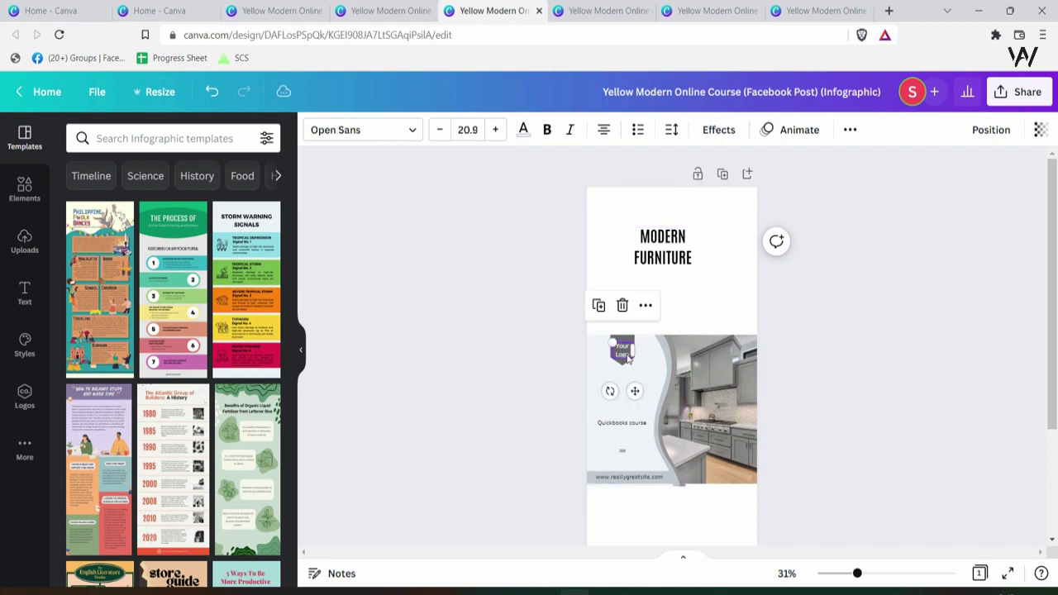
Look through the Animated Social Media, Facebook Cover and Instagram Post copies of the design.
{"action": "left_click", "coordinate": [608, 10]}
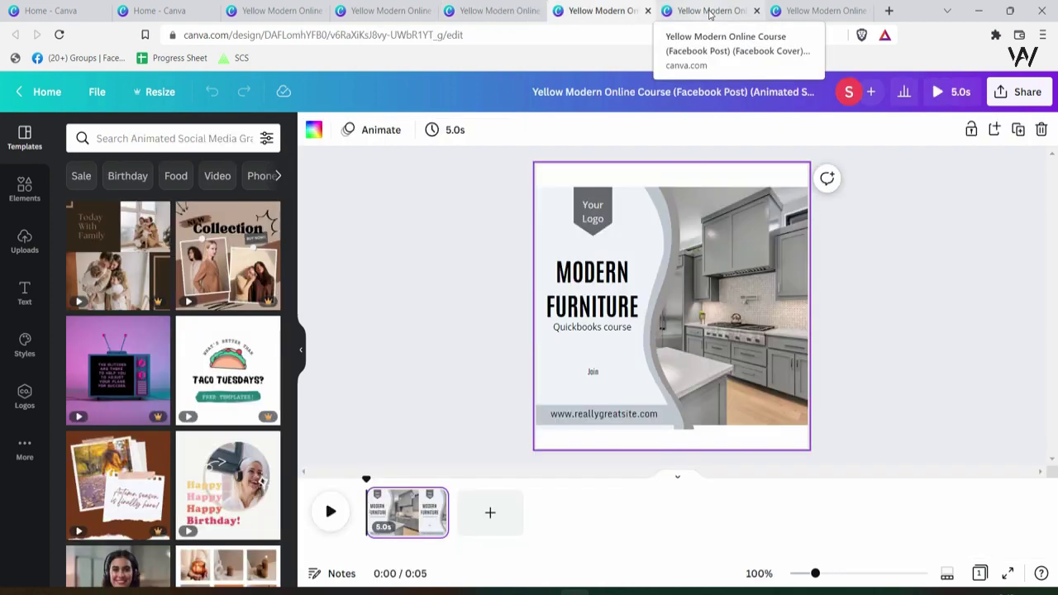
{"action": "left_click", "coordinate": [712, 10]}
{"action": "left_click", "coordinate": [822, 11]}
{"action": "left_click", "coordinate": [607, 10]}
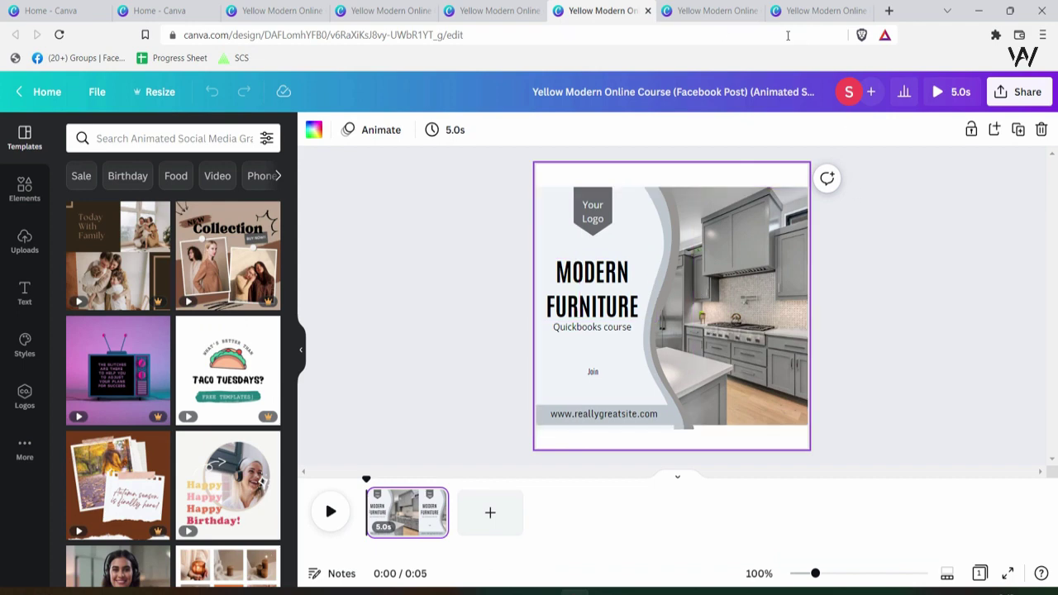
{"action": "left_click", "coordinate": [712, 9]}
{"action": "left_click", "coordinate": [822, 10]}
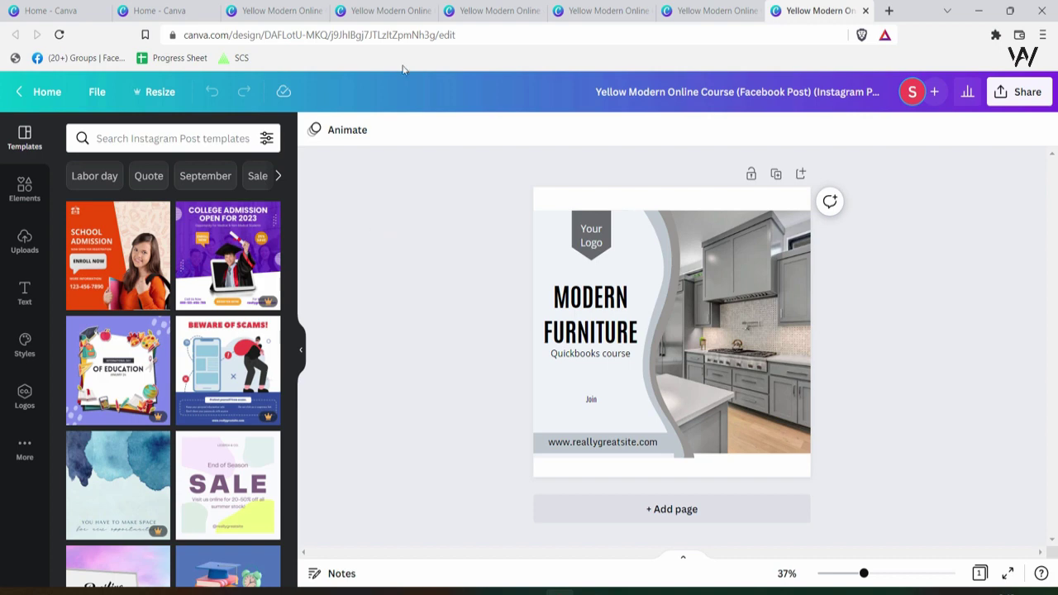
Close all the resized copies, leaving only the original Facebook Post design open.
{"action": "left_click", "coordinate": [865, 11]}
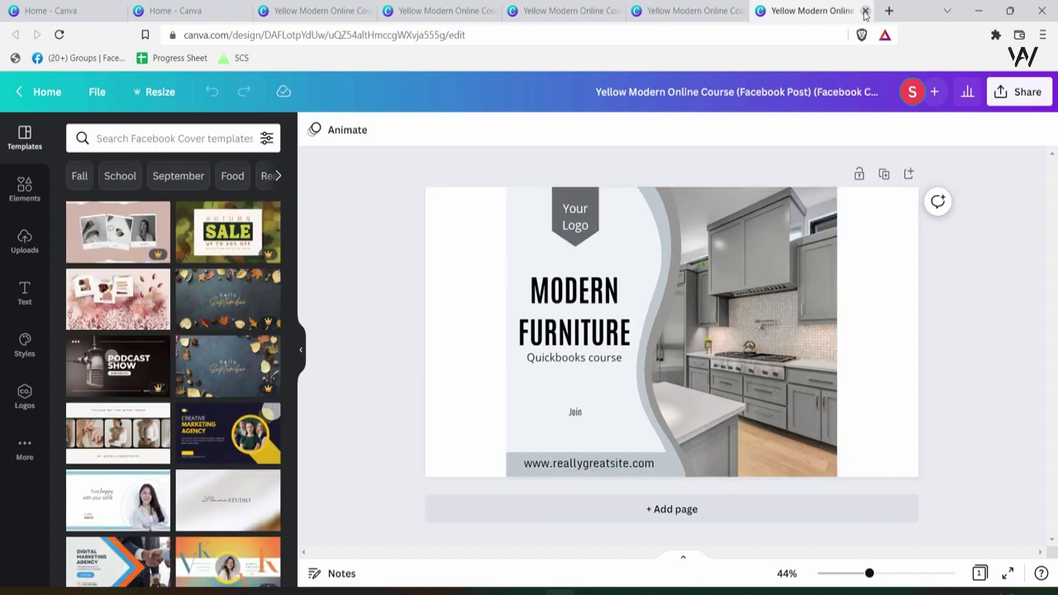
{"action": "left_click", "coordinate": [866, 11]}
{"action": "left_click", "coordinate": [865, 10]}
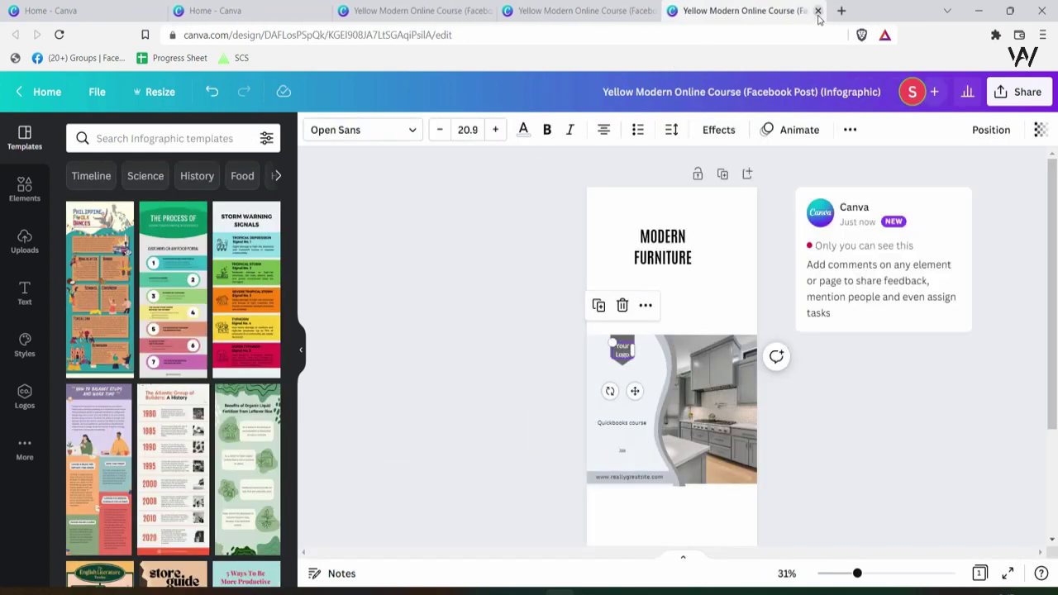
{"action": "left_click", "coordinate": [817, 11]}
{"action": "left_click", "coordinate": [652, 11]}
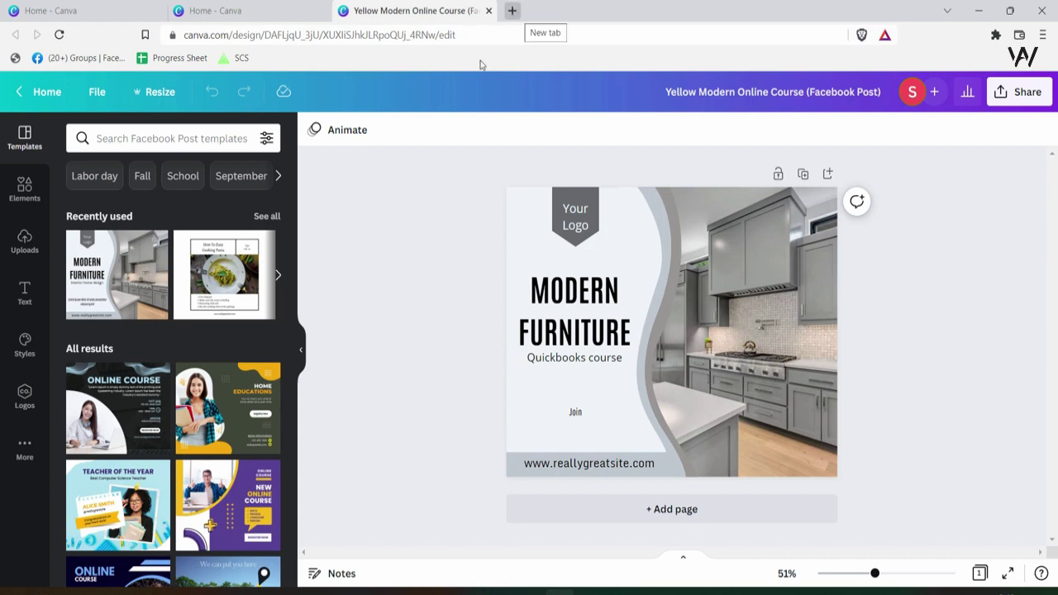
Create a new blank Instagram Post (Square) design from the Canva home page.
{"action": "left_click", "coordinate": [248, 13]}
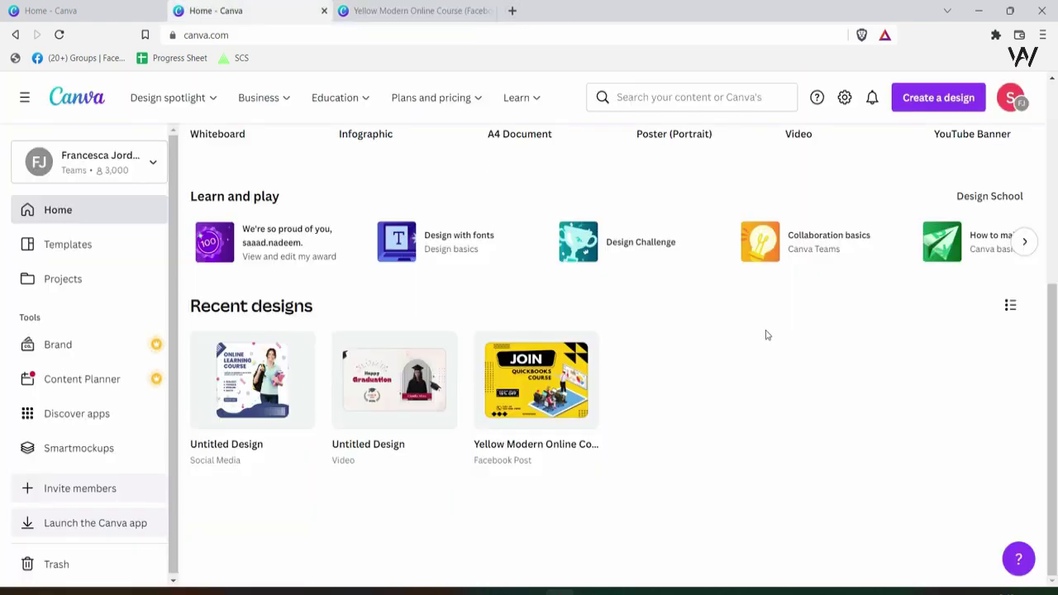
{"action": "left_click", "coordinate": [925, 104]}
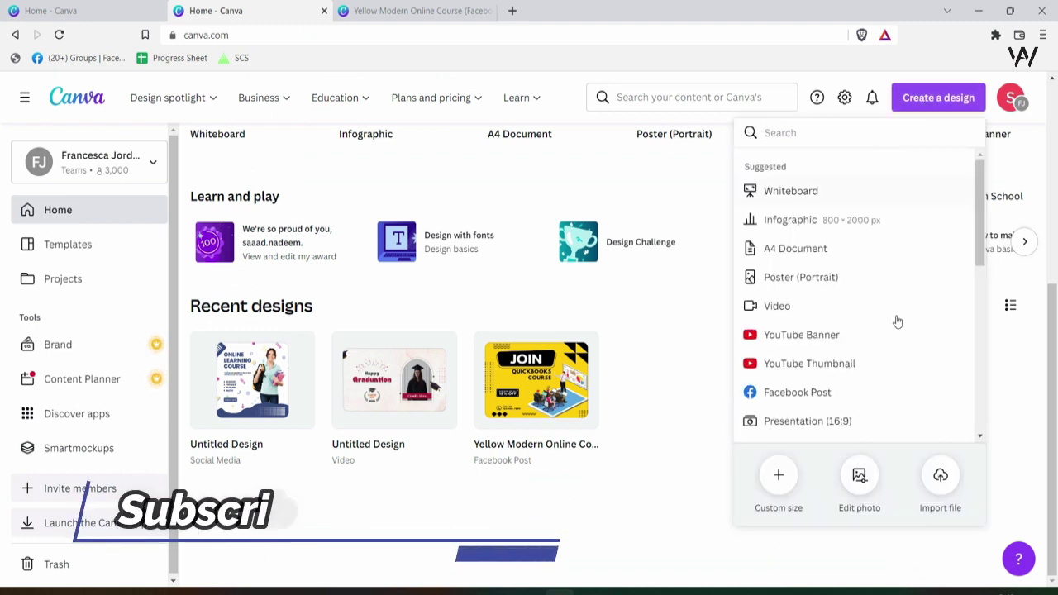
{"action": "scroll", "coordinate": [915, 331], "scroll_direction": "down", "scroll_amount": 3}
{"action": "scroll", "coordinate": [780, 236], "scroll_direction": "up", "scroll_amount": 2}
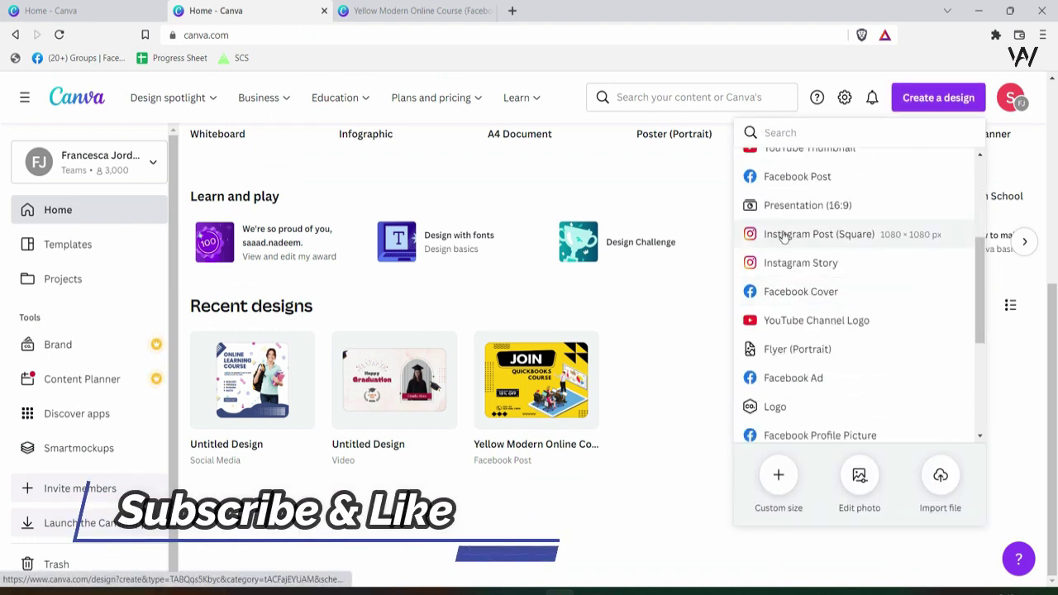
{"action": "left_click", "coordinate": [784, 235]}
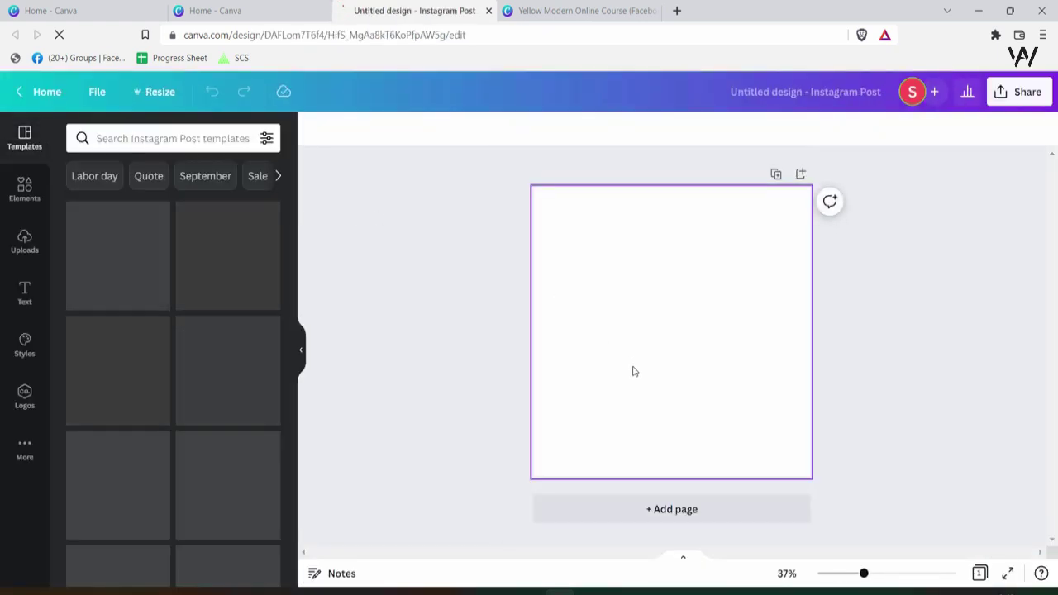
Copy all elements of the Facebook Post design and paste them into the blank Instagram Post design.
{"action": "left_click", "coordinate": [559, 7]}
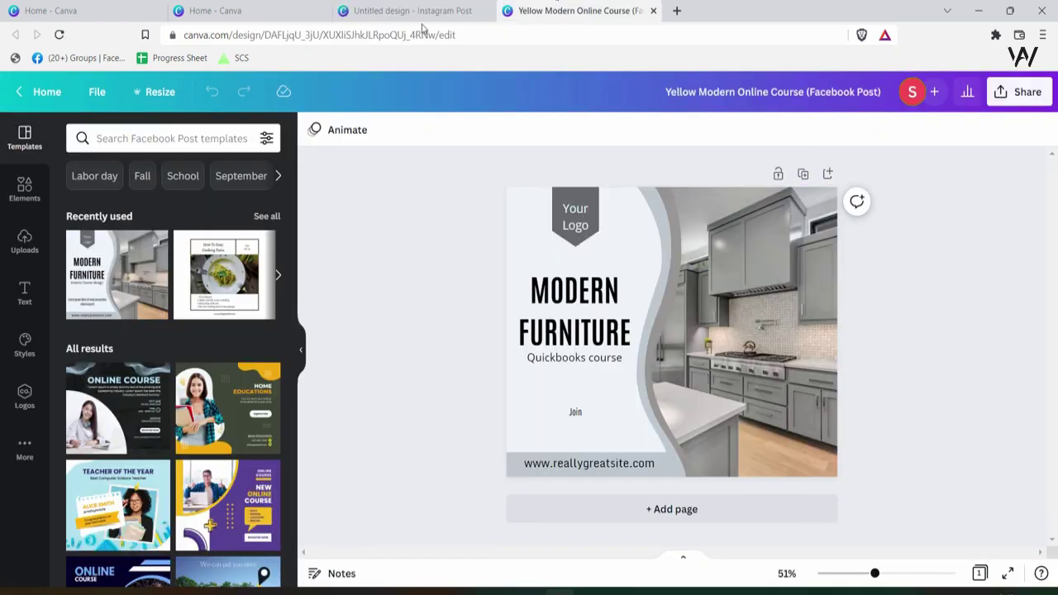
{"action": "left_click", "coordinate": [417, 11]}
{"action": "left_click", "coordinate": [576, 10]}
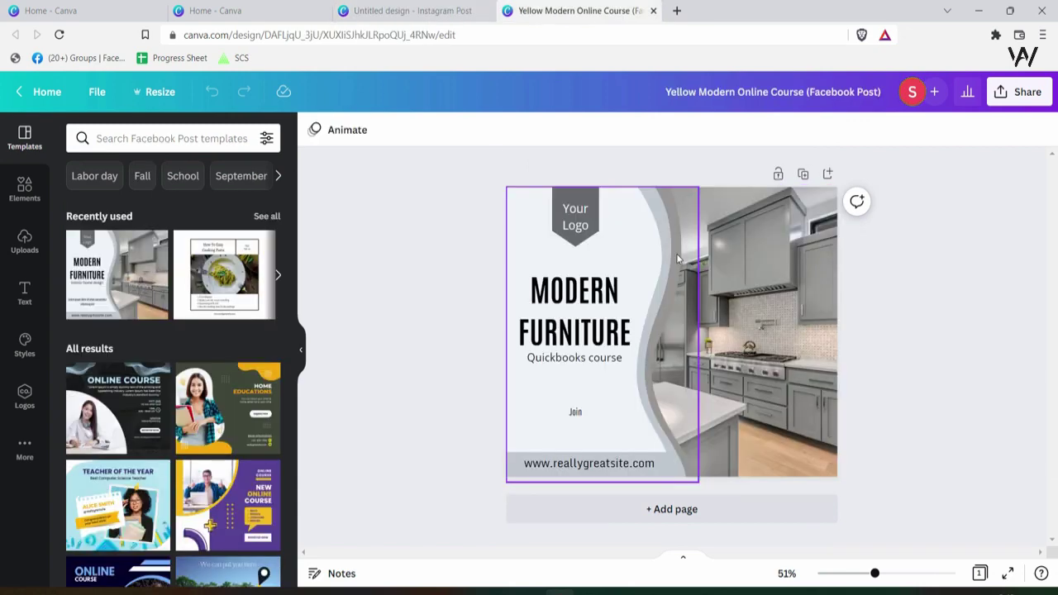
{"action": "key", "text": "ctrl+a"}
{"action": "key", "text": "Escape"}
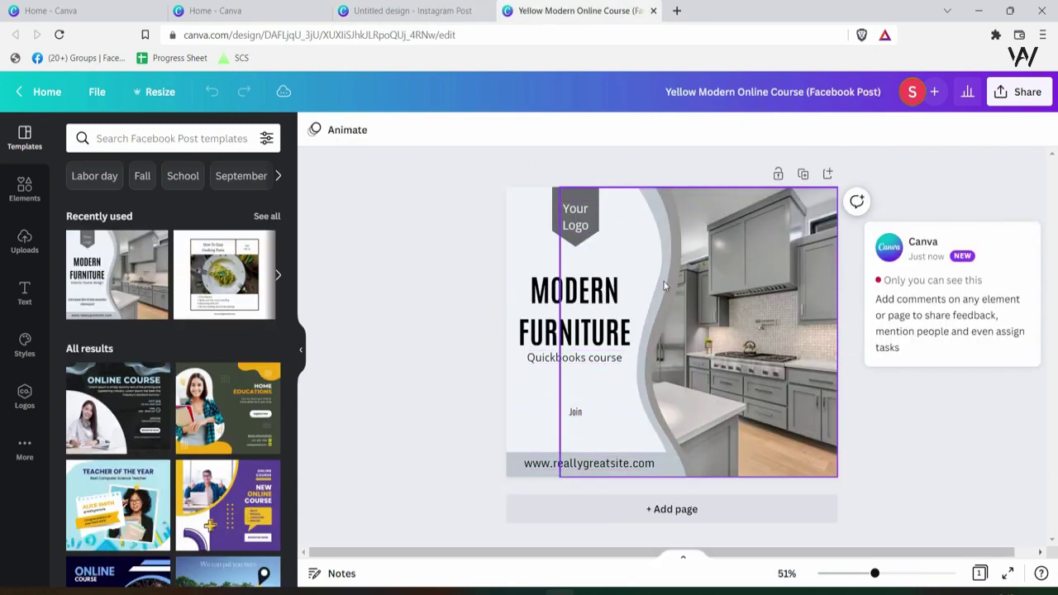
{"action": "key", "text": "ctrl+a"}
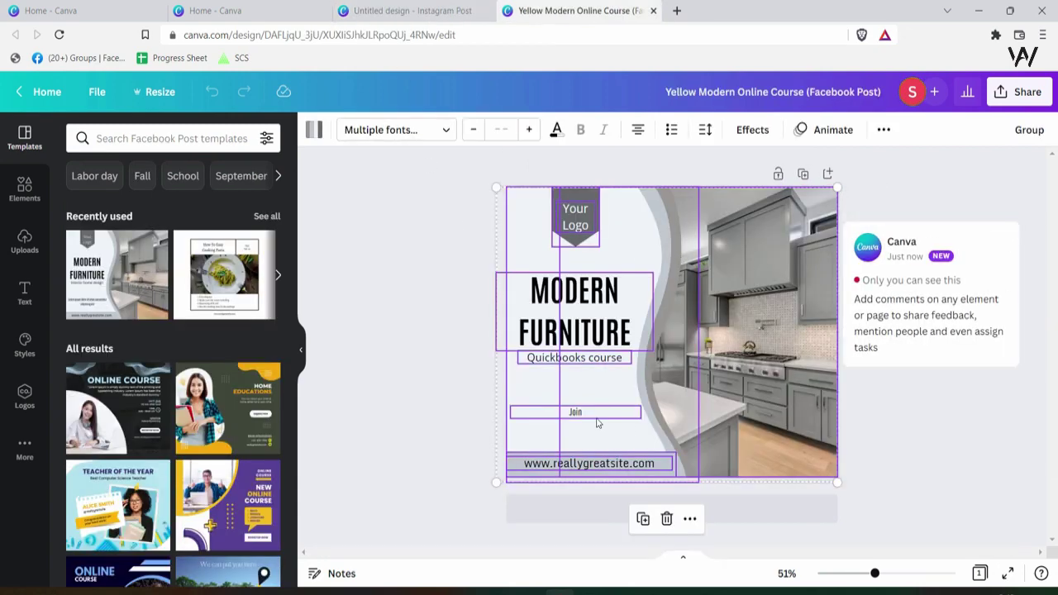
{"action": "left_click", "coordinate": [364, 10]}
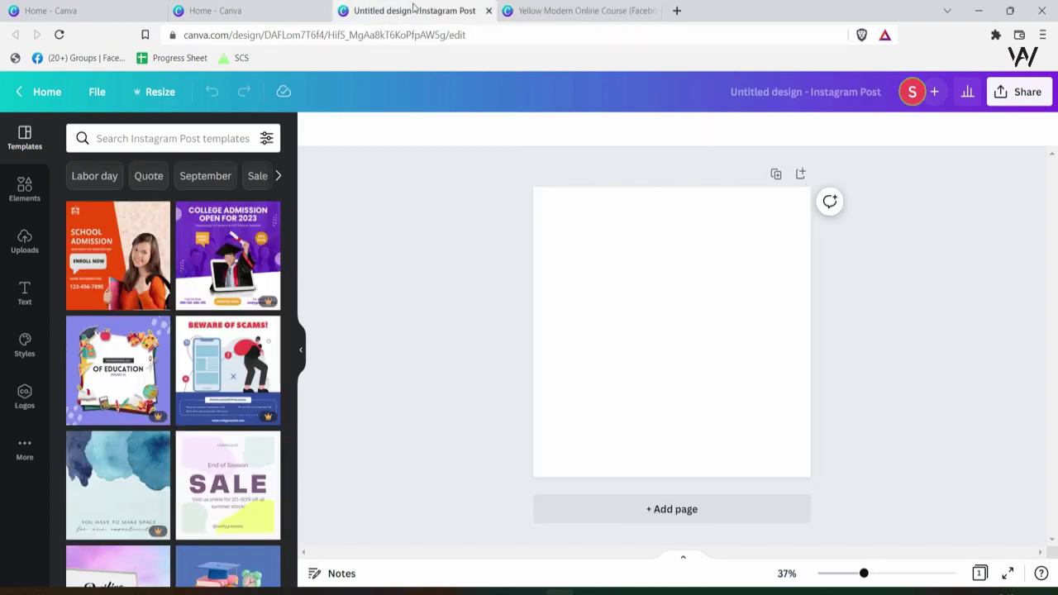
{"action": "left_click", "coordinate": [613, 339]}
{"action": "key", "text": "ctrl+v"}
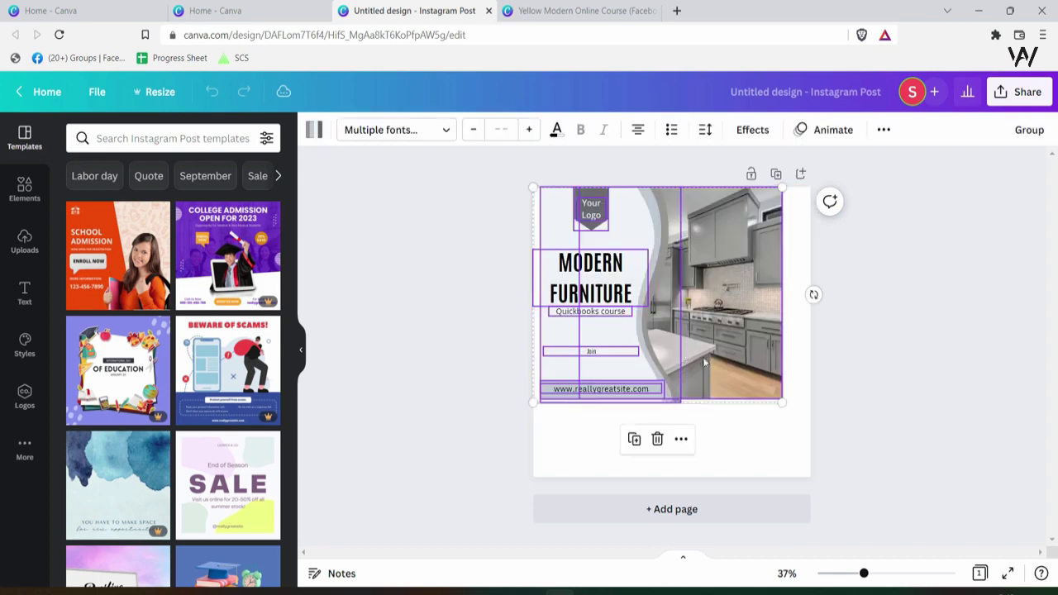
{"action": "left_click", "coordinate": [496, 401]}
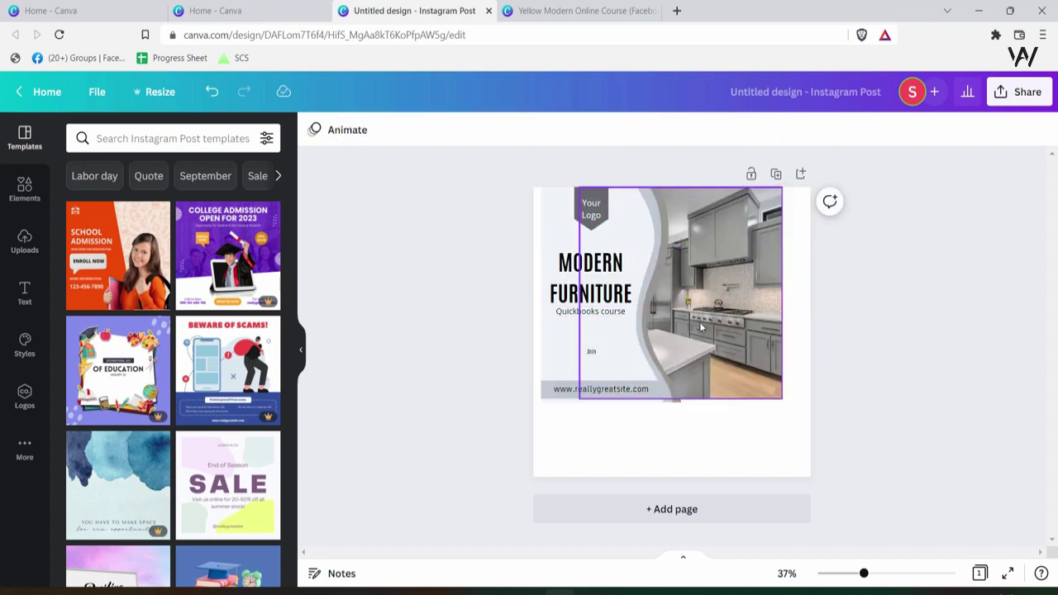
Try moving the "Your Logo" text down off its badge, and undo the move.
{"action": "left_click_drag", "start_coordinate": [798, 229], "coordinate": [532, 443]}
{"action": "left_click", "coordinate": [607, 300]}
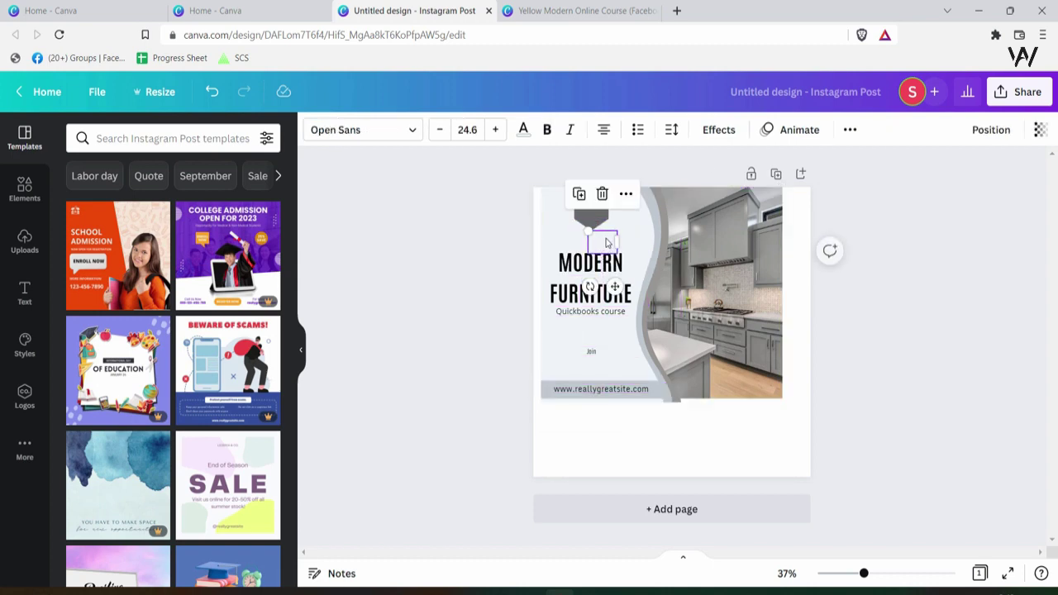
{"action": "key", "text": "ctrl+z"}
{"action": "key", "text": "ctrl+y"}
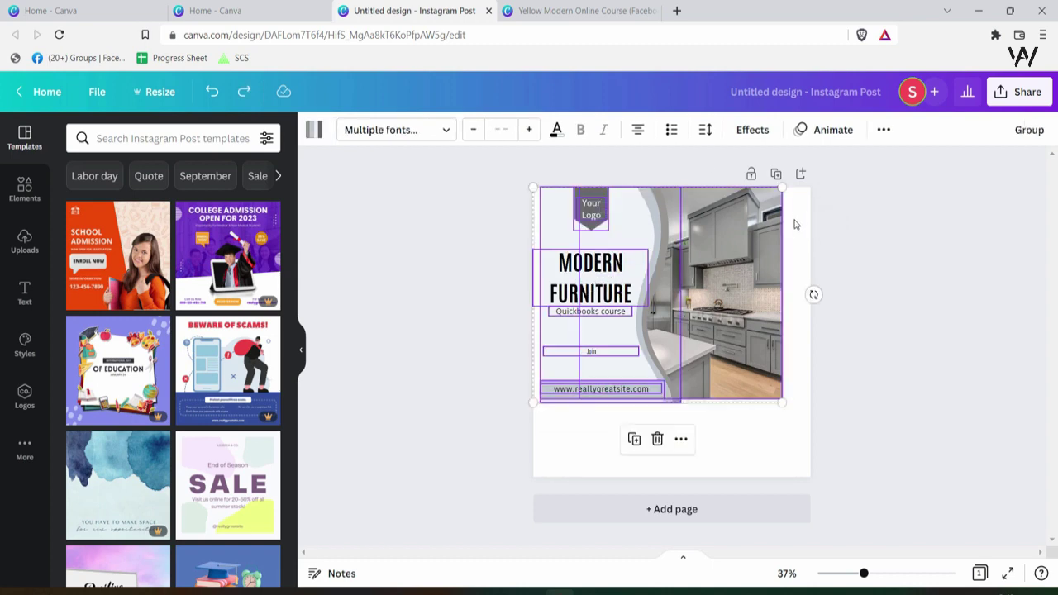
Move all the pasted elements together to the lower part of the page, centred horizontally, and deselect them.
{"action": "left_click_drag", "start_coordinate": [747, 239], "coordinate": [757, 295]}
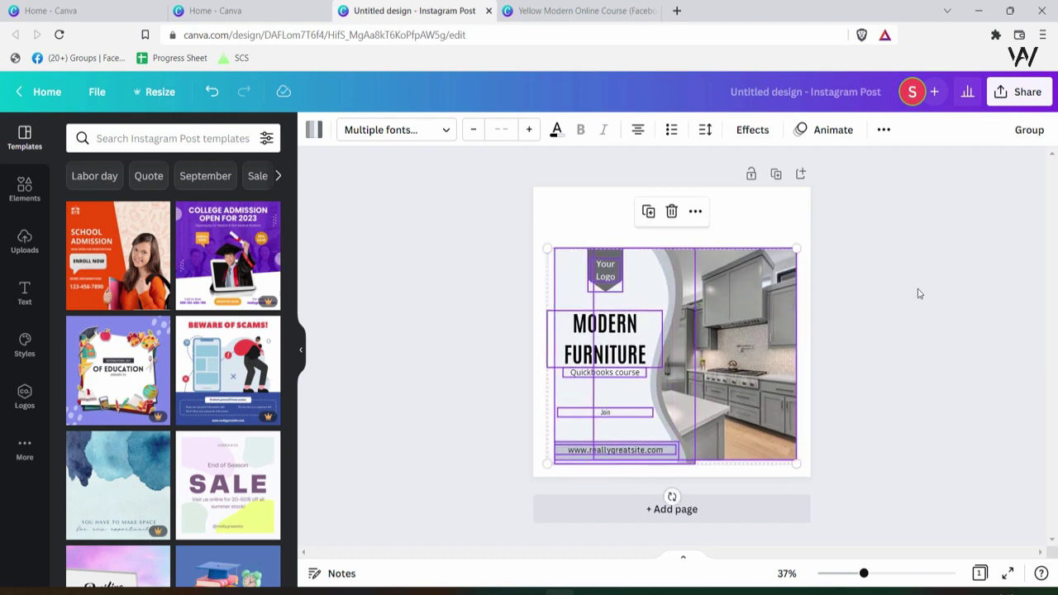
{"action": "left_click", "coordinate": [934, 292]}
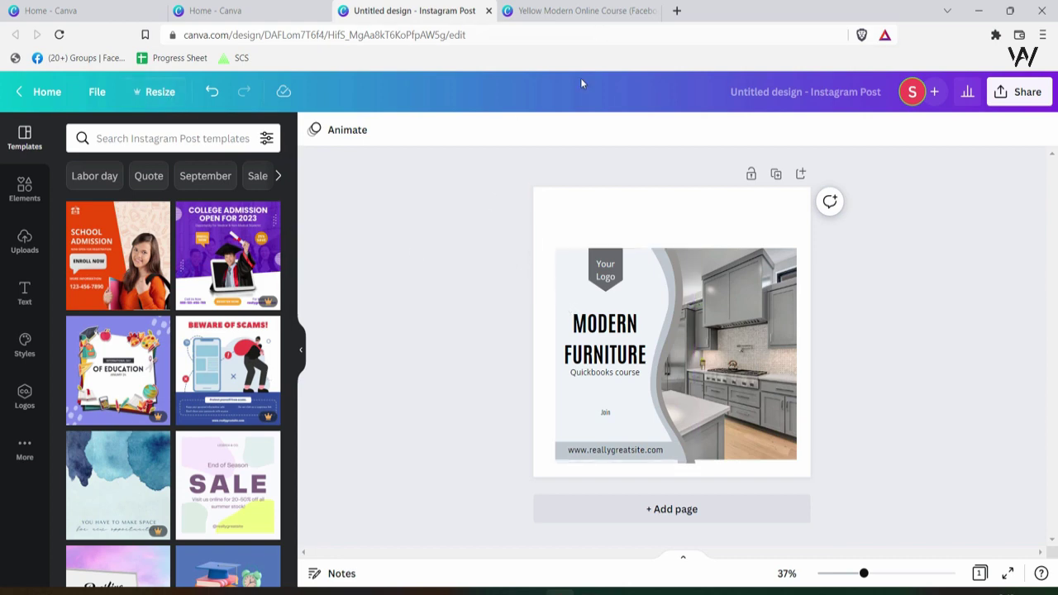
Examine how the pasted elements fit the Instagram Post page at 56% zoom.
{"action": "left_click", "coordinate": [547, 11]}
{"action": "key", "text": "ctrl+shift+Tab"}
{"action": "left_click_drag", "start_coordinate": [863, 572], "coordinate": [878, 573]}
{"action": "scroll", "coordinate": [975, 372], "scroll_direction": "down", "scroll_amount": 2}
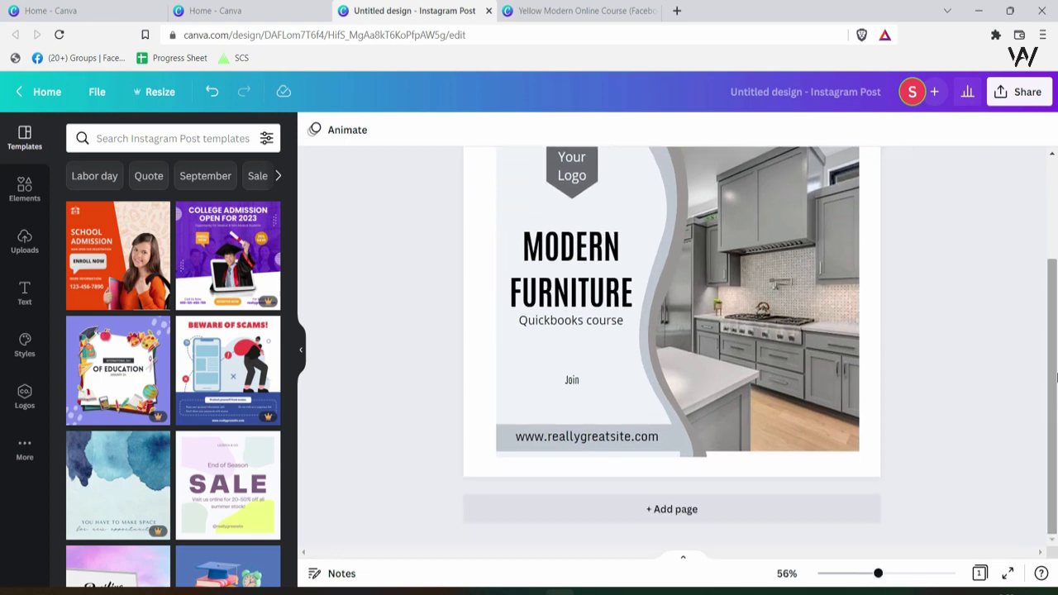
{"action": "scroll", "coordinate": [1046, 425], "scroll_direction": "up", "scroll_amount": 3}
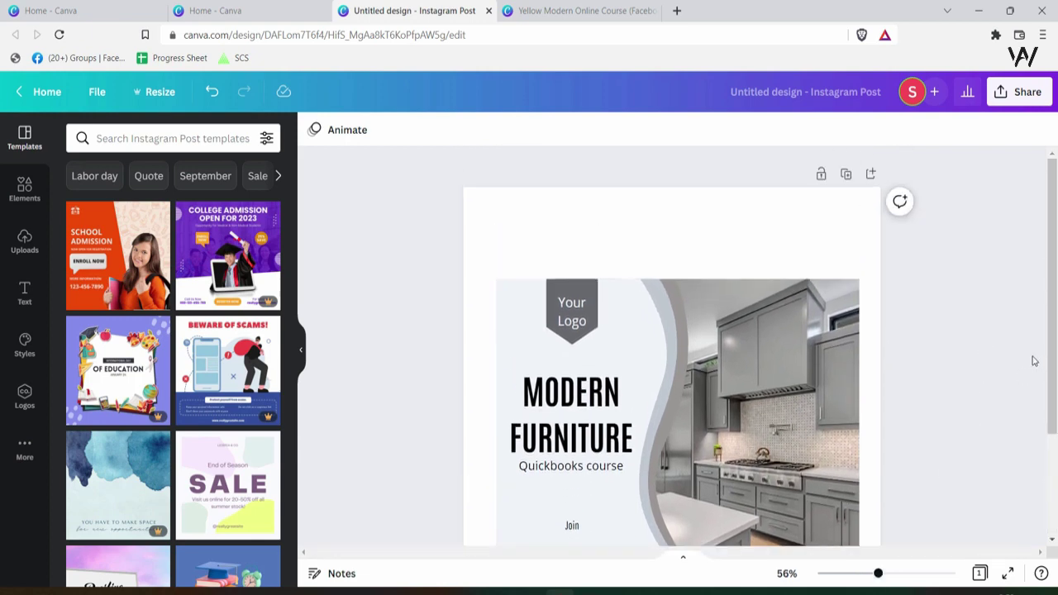
{"action": "scroll", "coordinate": [1043, 337], "scroll_direction": "down", "scroll_amount": 2}
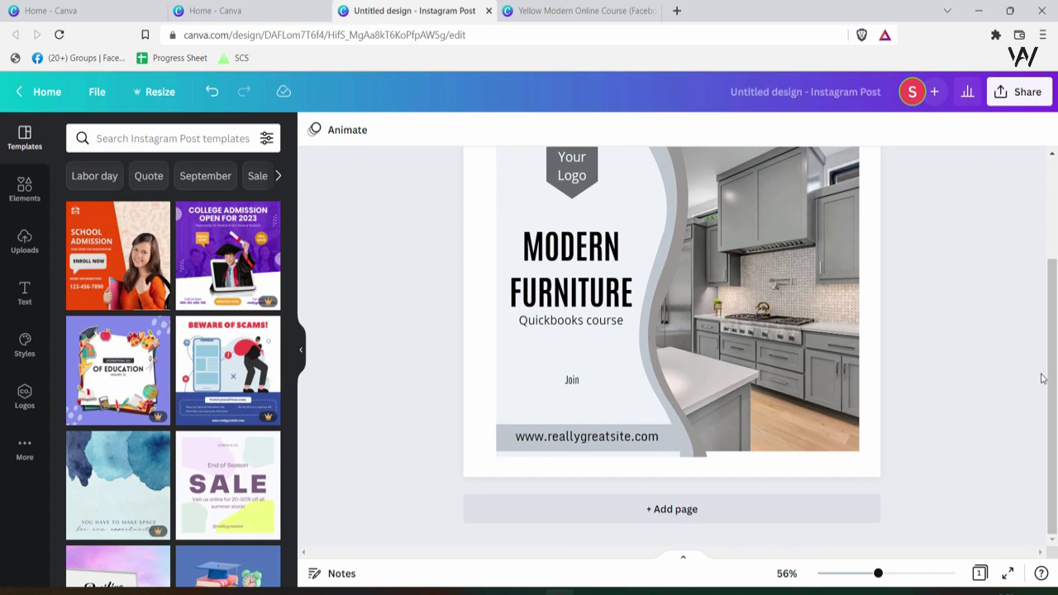
{"action": "scroll", "coordinate": [1054, 380], "scroll_direction": "up", "scroll_amount": 2}
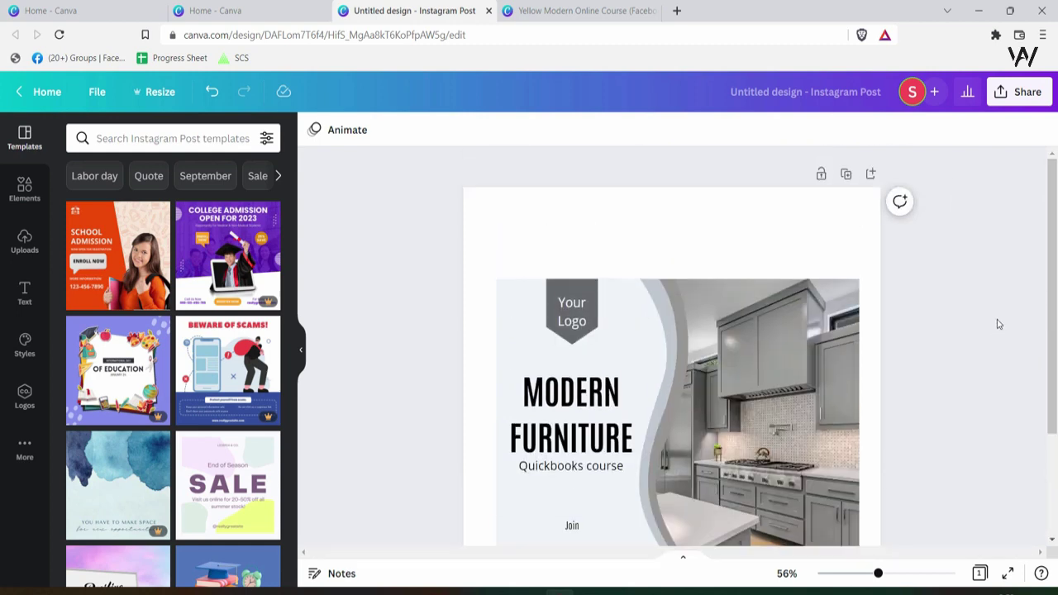
{"action": "scroll", "coordinate": [995, 327], "scroll_direction": "down", "scroll_amount": 2}
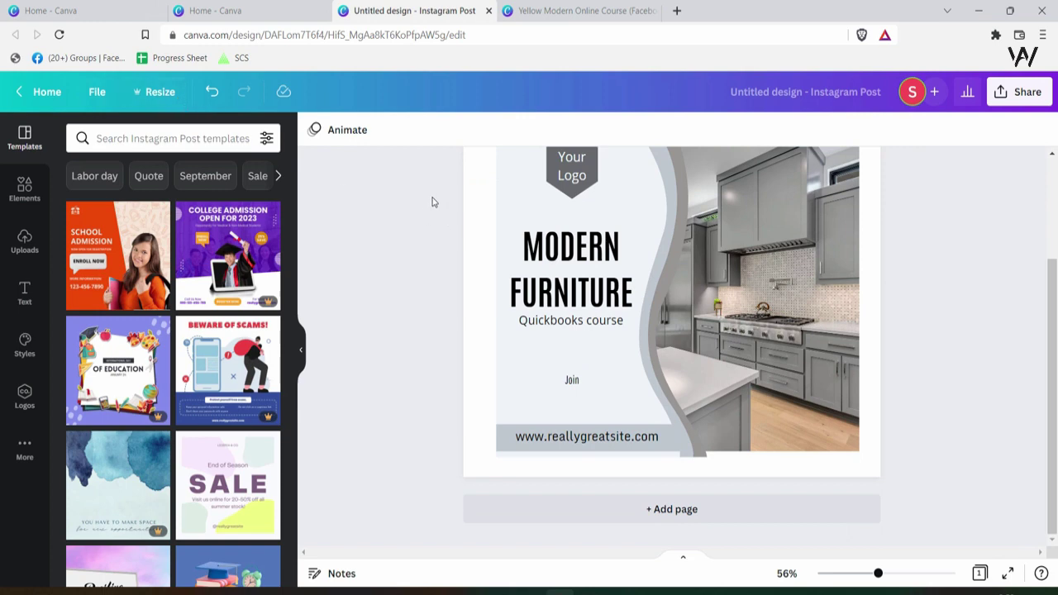
{"action": "scroll", "coordinate": [403, 300], "scroll_direction": "up", "scroll_amount": 2}
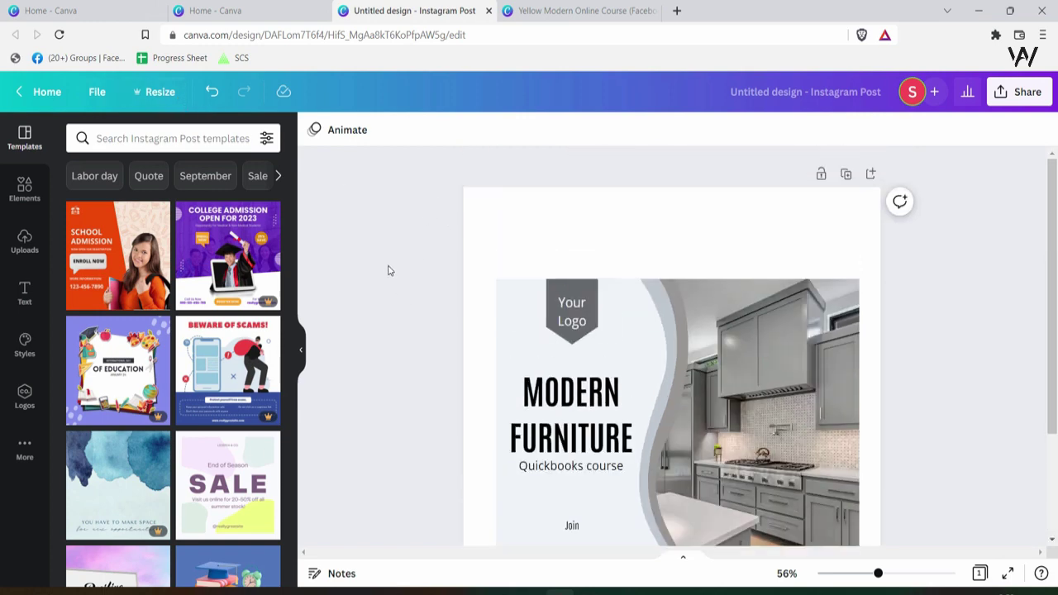
Return to the Facebook Post design, clear its selection and close the untitled Instagram Post design.
{"action": "left_click", "coordinate": [611, 11]}
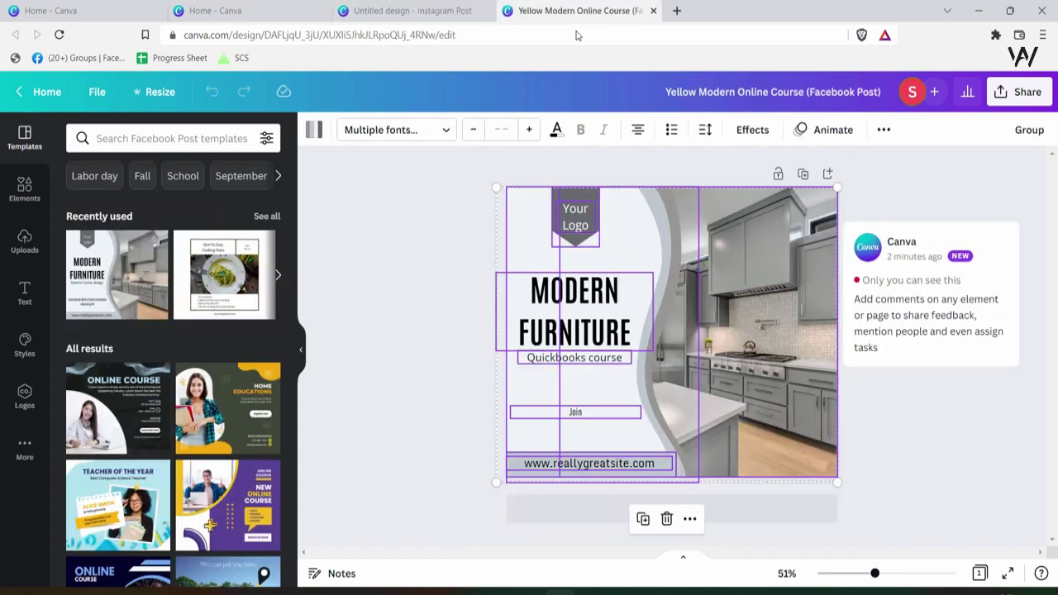
{"action": "left_click", "coordinate": [405, 159]}
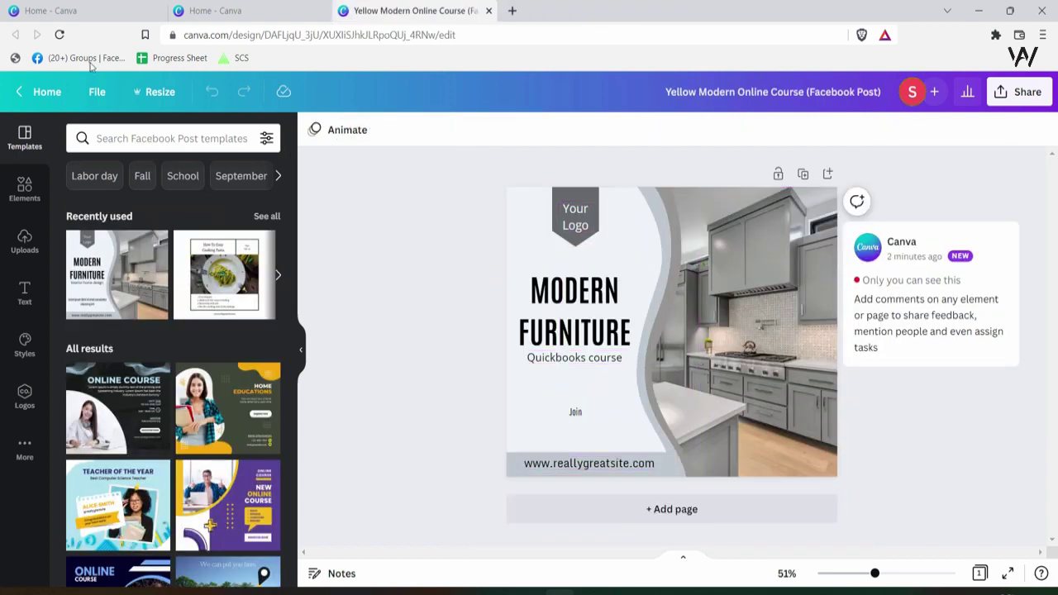
Go back to the Canva home page and create a blank Video Message design from the video formats.
{"action": "left_click", "coordinate": [43, 92]}
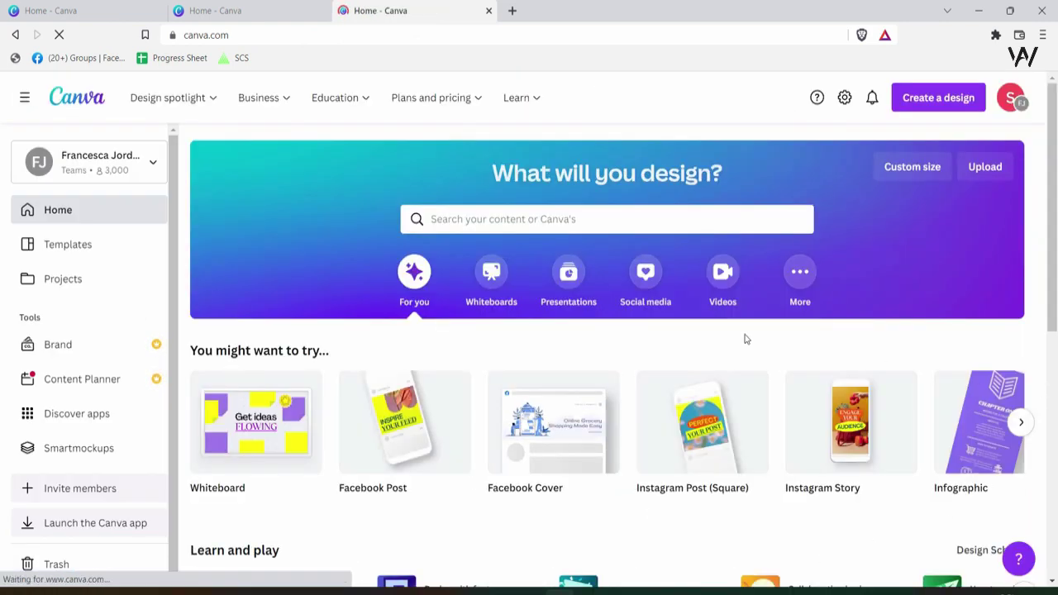
{"action": "left_click", "coordinate": [724, 274]}
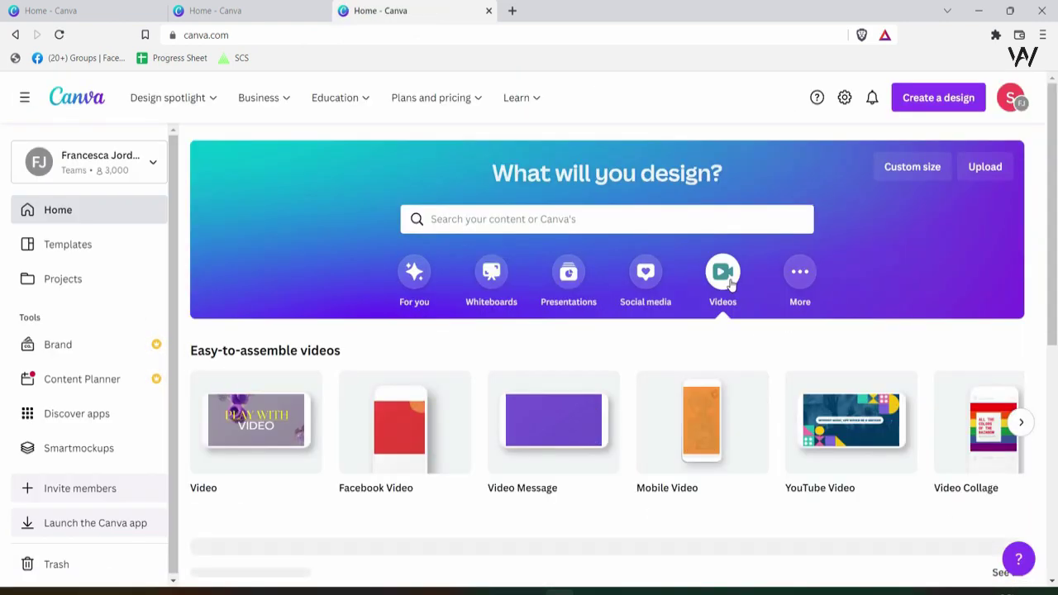
{"action": "left_click", "coordinate": [534, 432]}
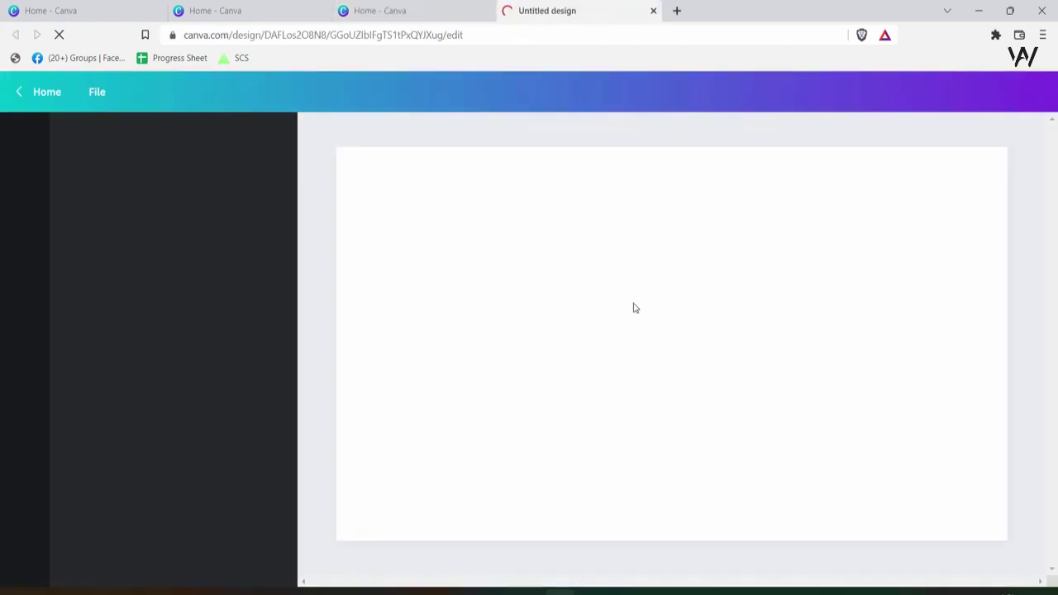
Apply the "Coffee-Fueled Congratulations to Another Year!" page of the Colorful Typebeast Work Anniversary template to the video message.
{"action": "scroll", "coordinate": [215, 357], "scroll_direction": "down", "scroll_amount": 4}
{"action": "scroll", "coordinate": [216, 357], "scroll_direction": "down", "scroll_amount": 5}
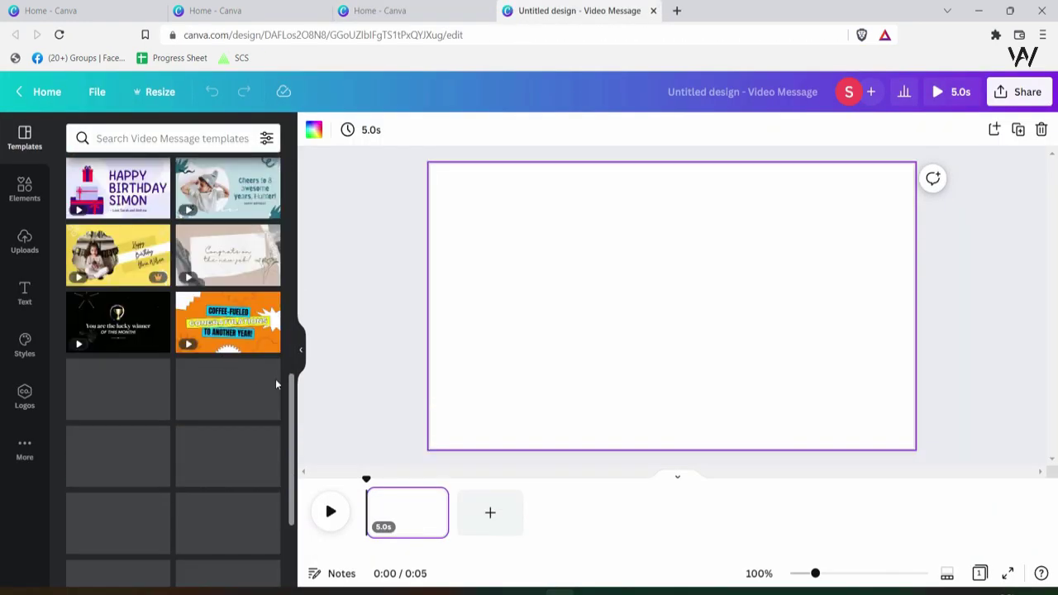
{"action": "left_click", "coordinate": [227, 322]}
{"action": "left_click", "coordinate": [121, 269]}
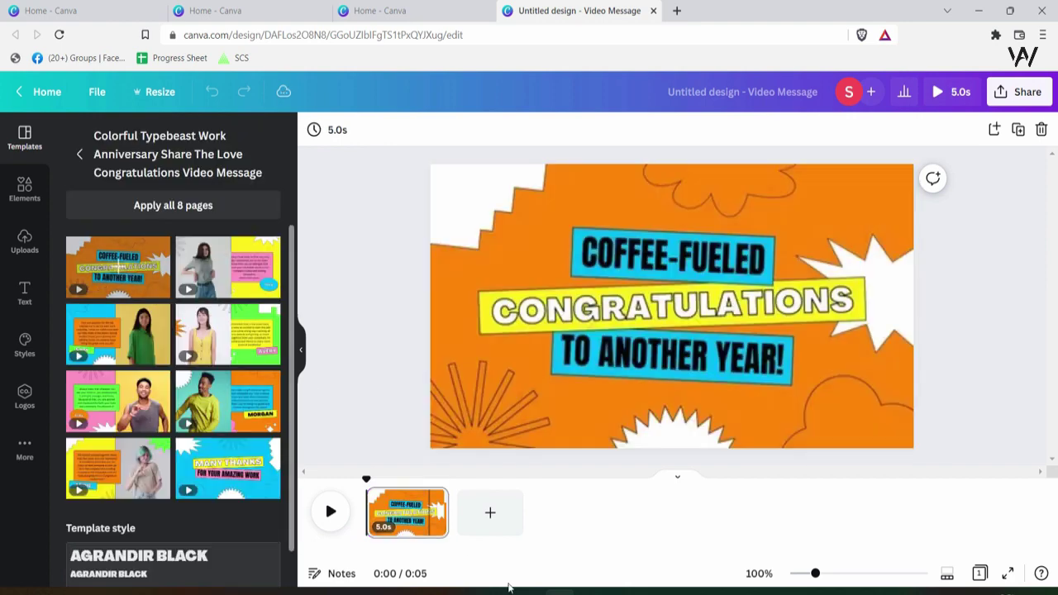
Leave the video message design for the Canva home page and close the spare home page tab.
{"action": "left_click", "coordinate": [329, 511]}
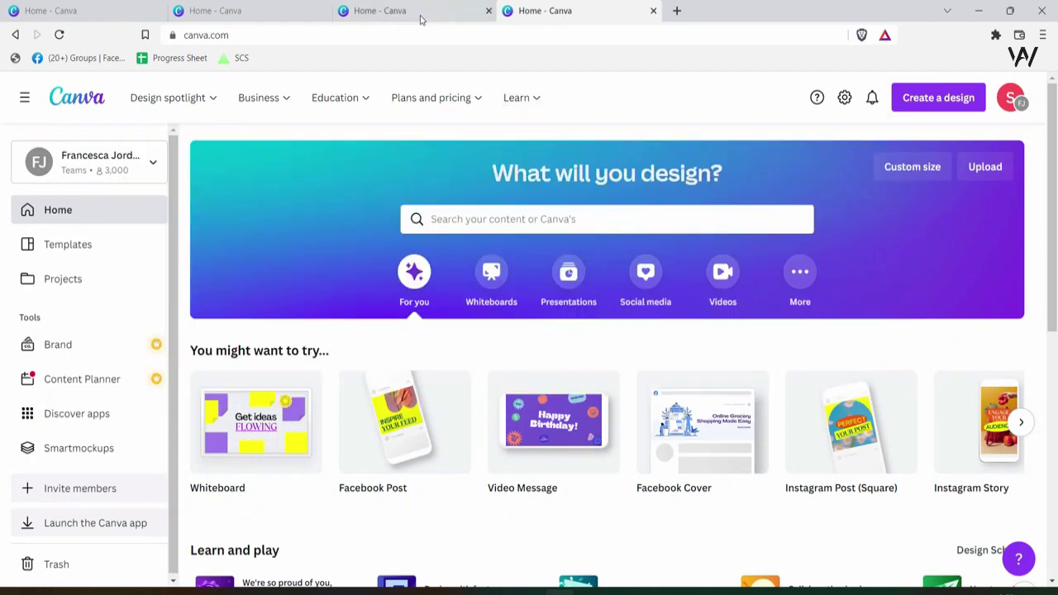
{"action": "left_click", "coordinate": [420, 13]}
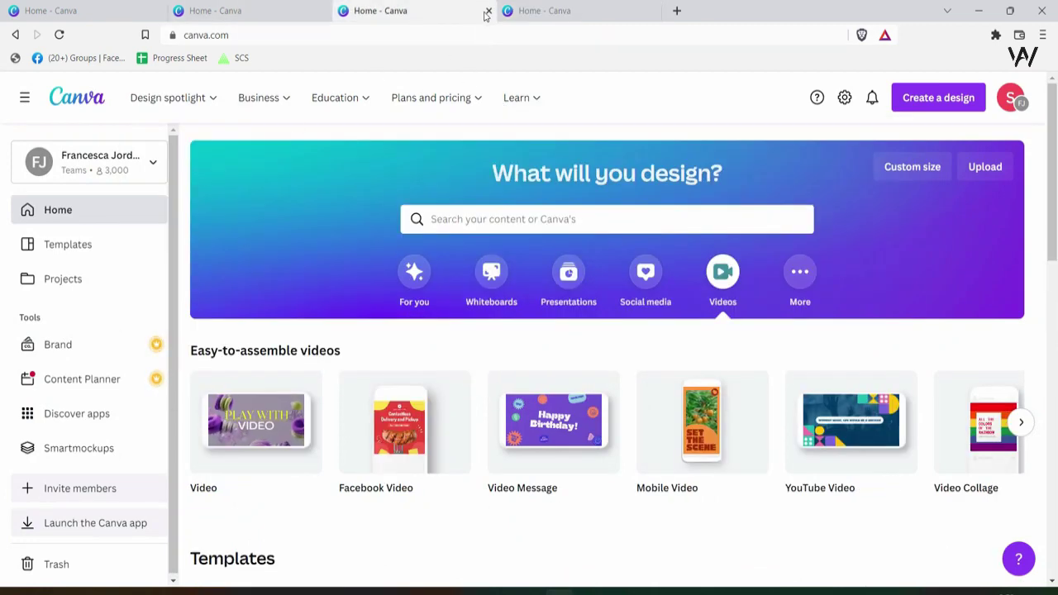
{"action": "key", "text": "ctrl+w"}
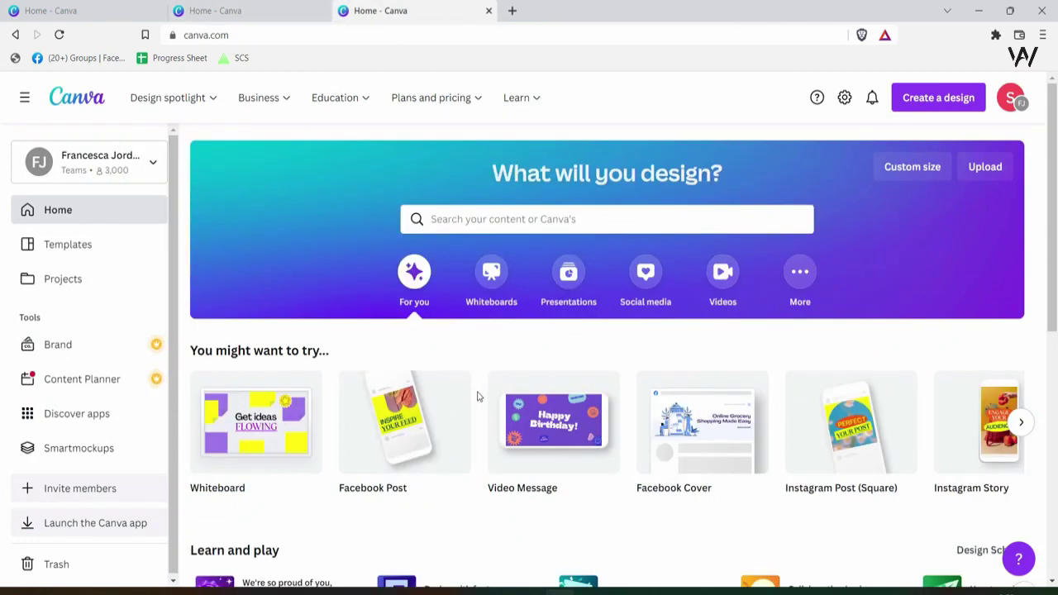
Create a blank Video design from the video formats and apply the breaking-news studio template with the live reporter.
{"action": "scroll", "coordinate": [1004, 380], "scroll_direction": "down", "scroll_amount": 3}
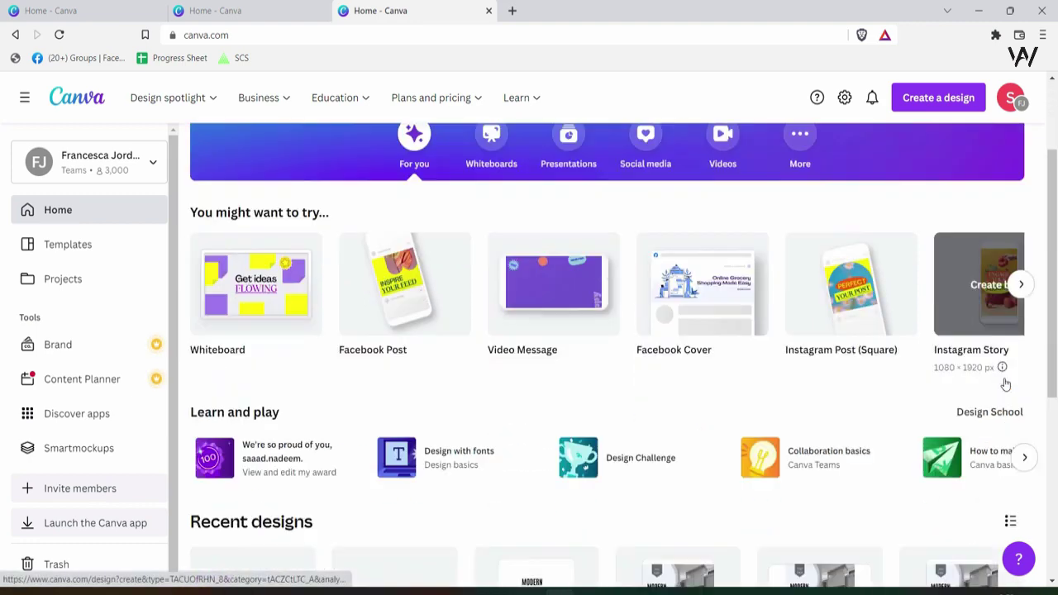
{"action": "scroll", "coordinate": [744, 347], "scroll_direction": "up", "scroll_amount": 3}
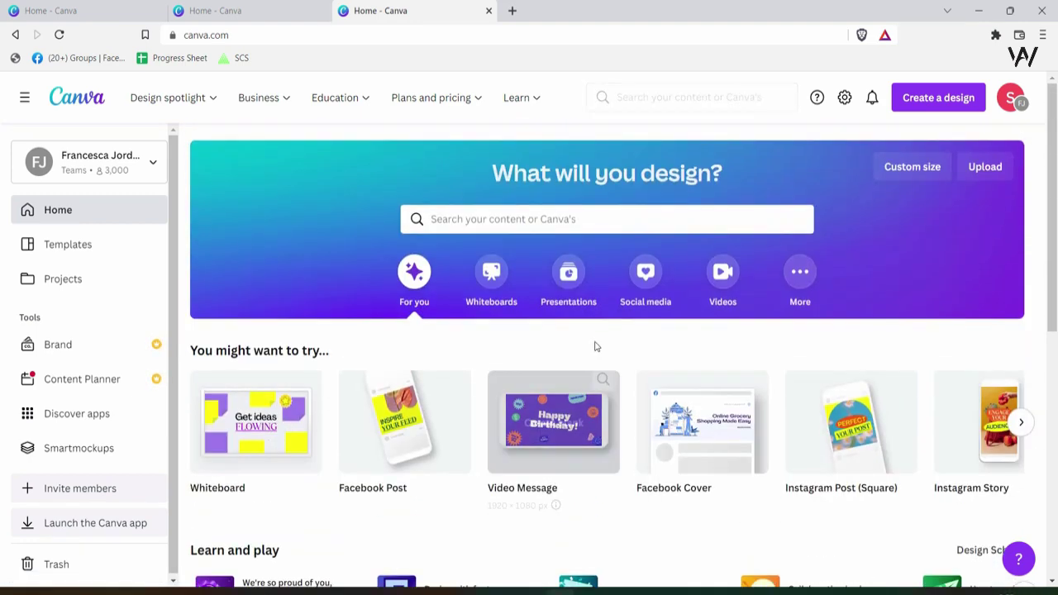
{"action": "left_click", "coordinate": [722, 277]}
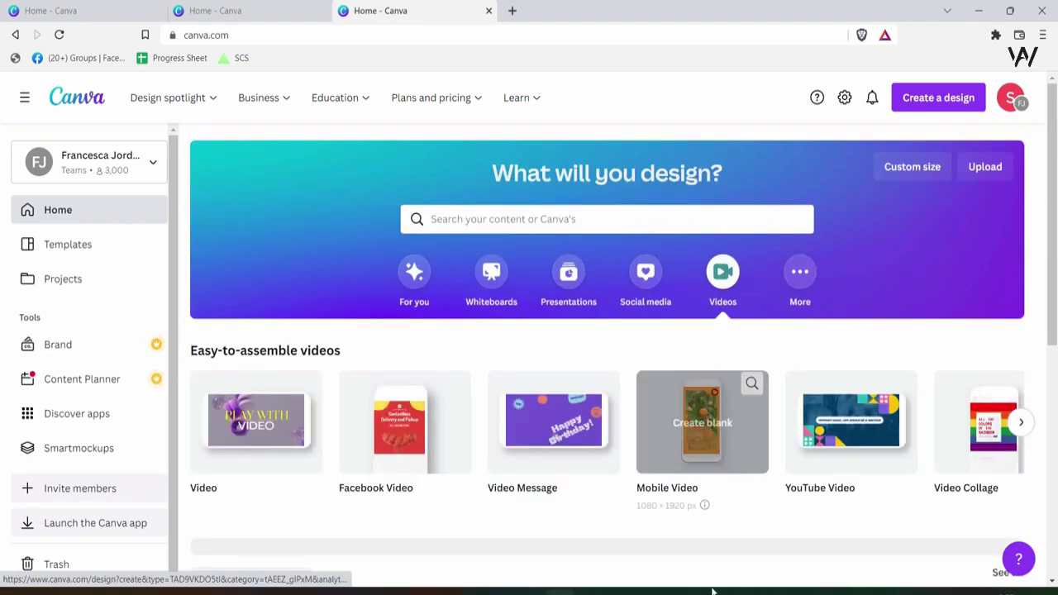
{"action": "left_click", "coordinate": [269, 459]}
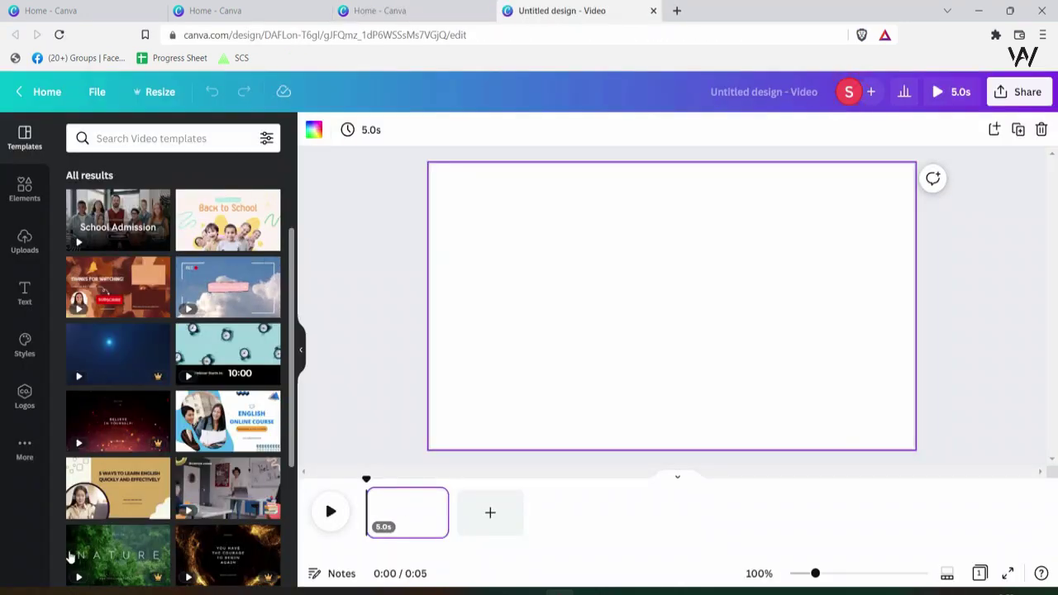
{"action": "scroll", "coordinate": [79, 562], "scroll_direction": "down", "scroll_amount": 2}
{"action": "left_click", "coordinate": [227, 477]}
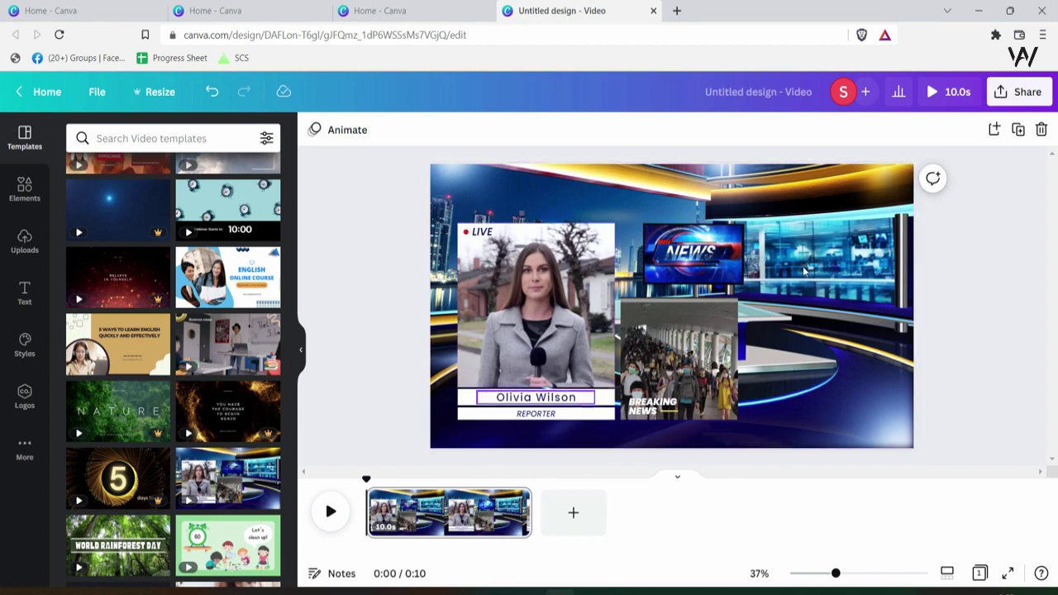
Copy and resize the news video into a new Instagram Post (Square) design.
{"action": "left_click", "coordinate": [162, 93]}
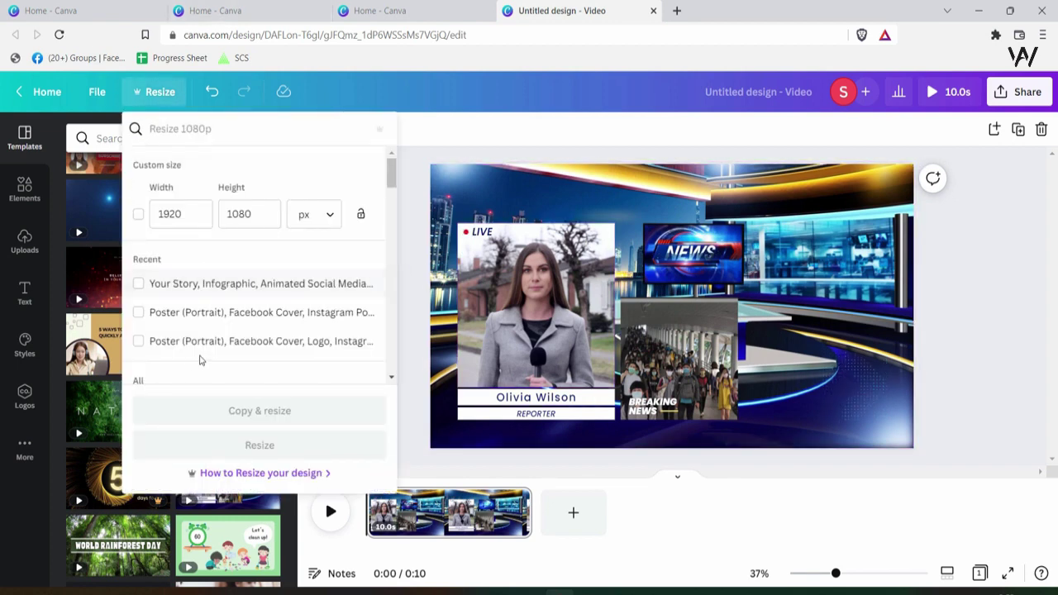
{"action": "scroll", "coordinate": [199, 361], "scroll_direction": "down", "scroll_amount": 1}
{"action": "scroll", "coordinate": [384, 271], "scroll_direction": "down", "scroll_amount": 2}
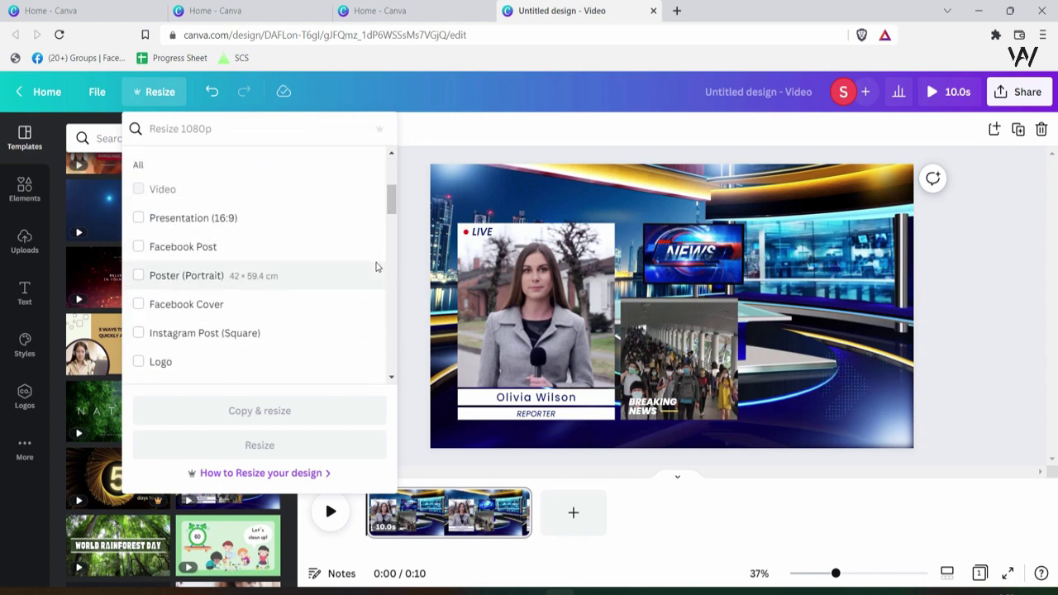
{"action": "left_click", "coordinate": [138, 333]}
{"action": "left_click", "coordinate": [304, 421]}
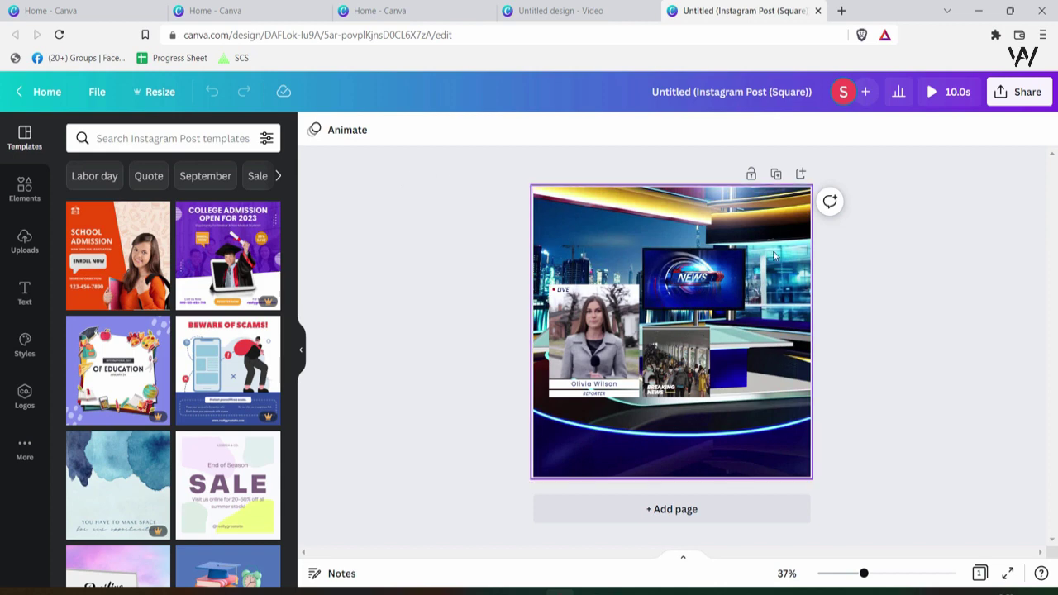
Reposition the studio background video within its crop so more of its right-hand side fills the square page, and clear the selection.
{"action": "double_click", "coordinate": [635, 214]}
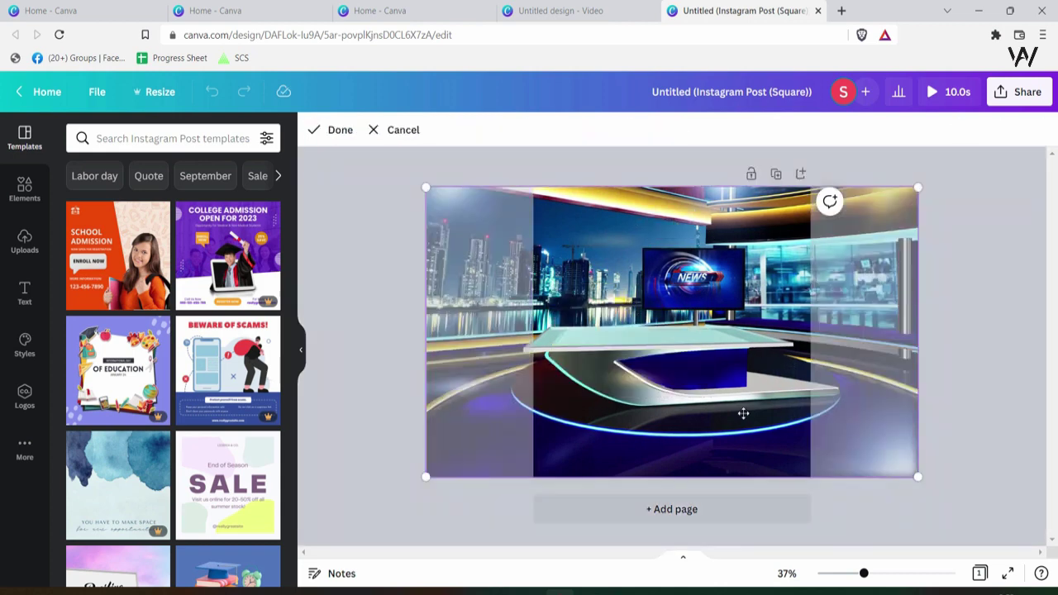
{"action": "left_click_drag", "start_coordinate": [741, 413], "coordinate": [646, 396]}
{"action": "left_click", "coordinate": [920, 361]}
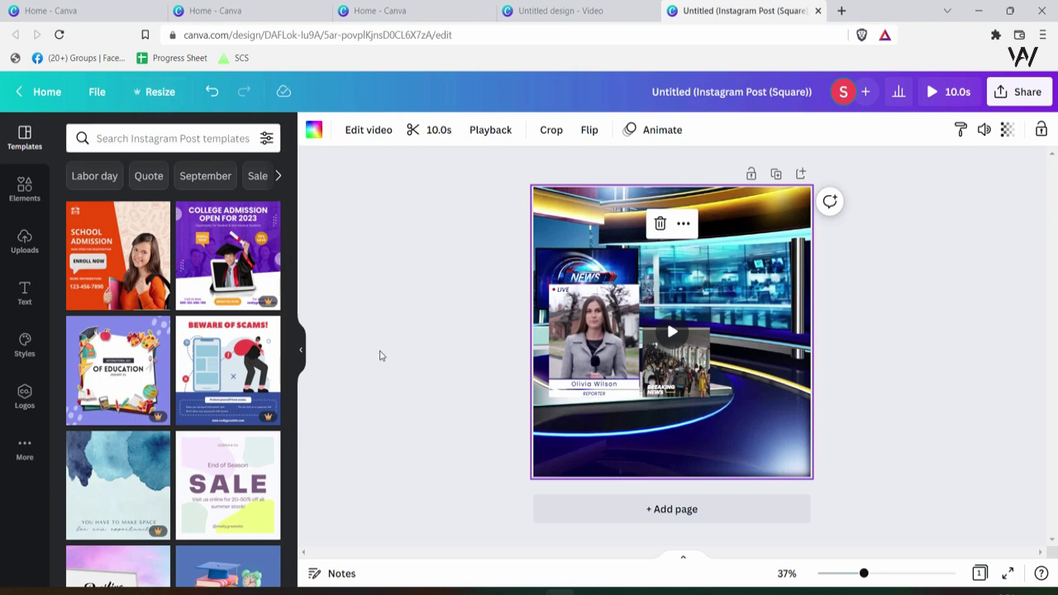
{"action": "left_click", "coordinate": [420, 292]}
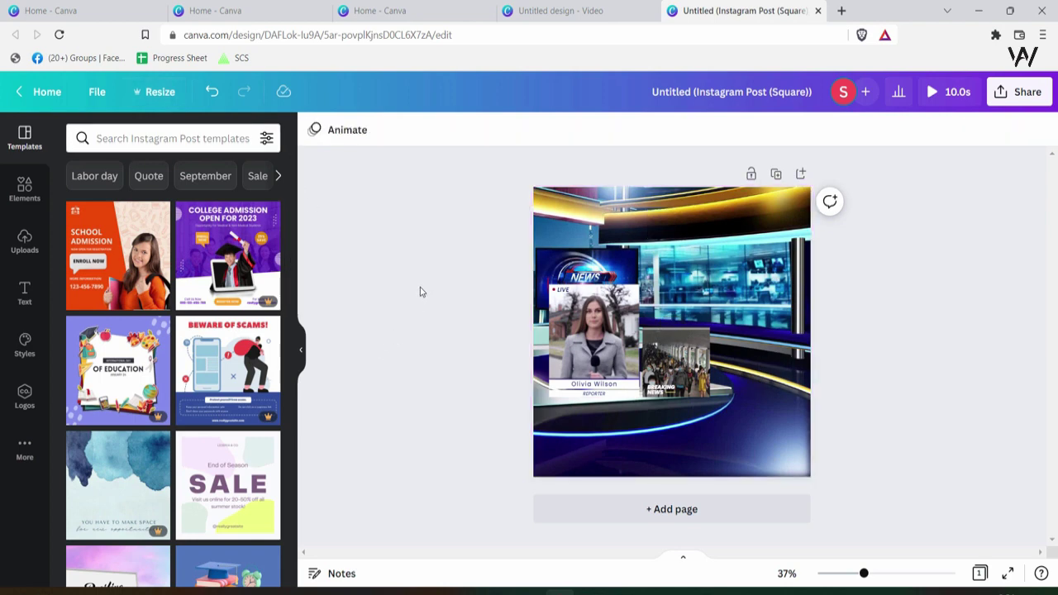